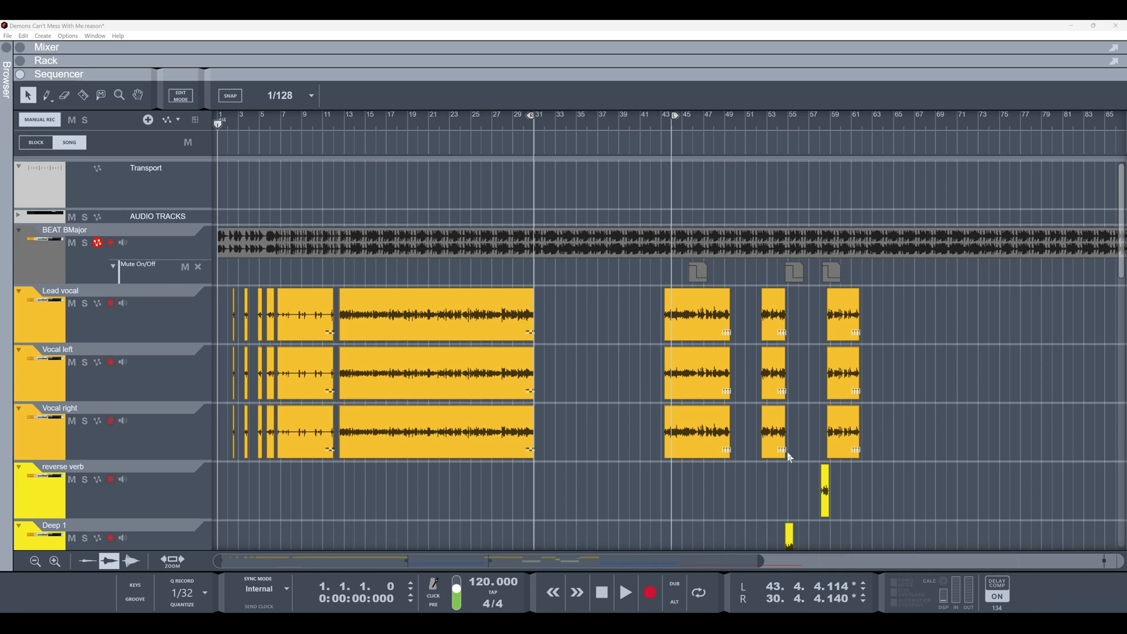
- Inspect the three Mute On/Off automation clips on the BEAT BMajor track around bars 45, 54 and 58
left_click(696, 273)
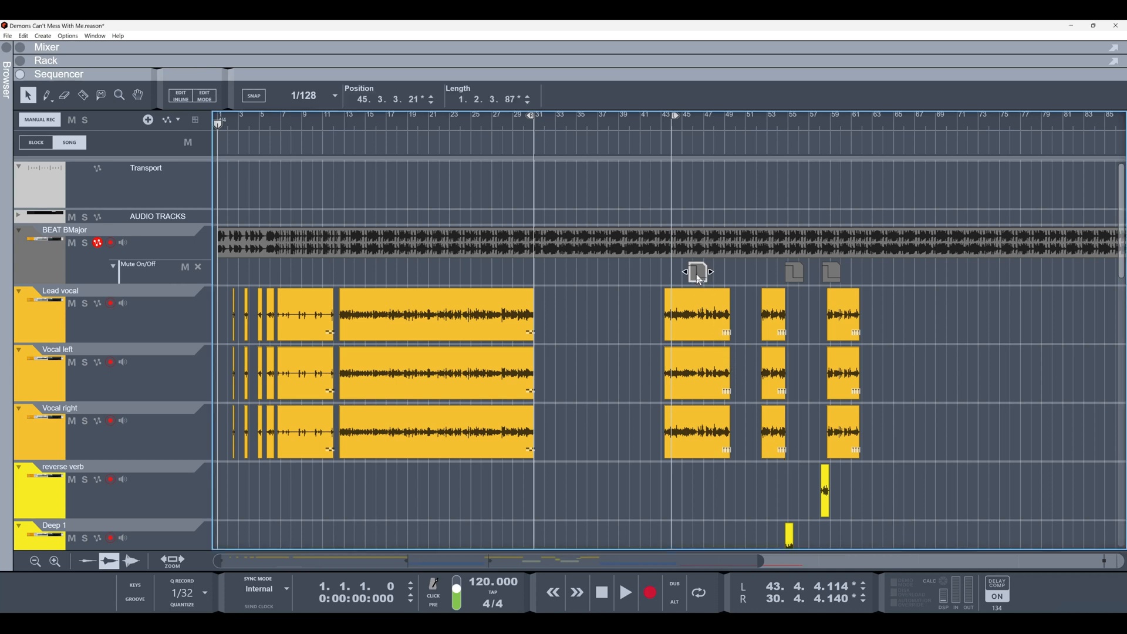
left_click(793, 272)
left_click(834, 274)
left_click(700, 273)
left_click(785, 276)
- Open the mute clip near bar 45 inline, examine its mute on and off points, and undo back to the closed clip
double_click(699, 276)
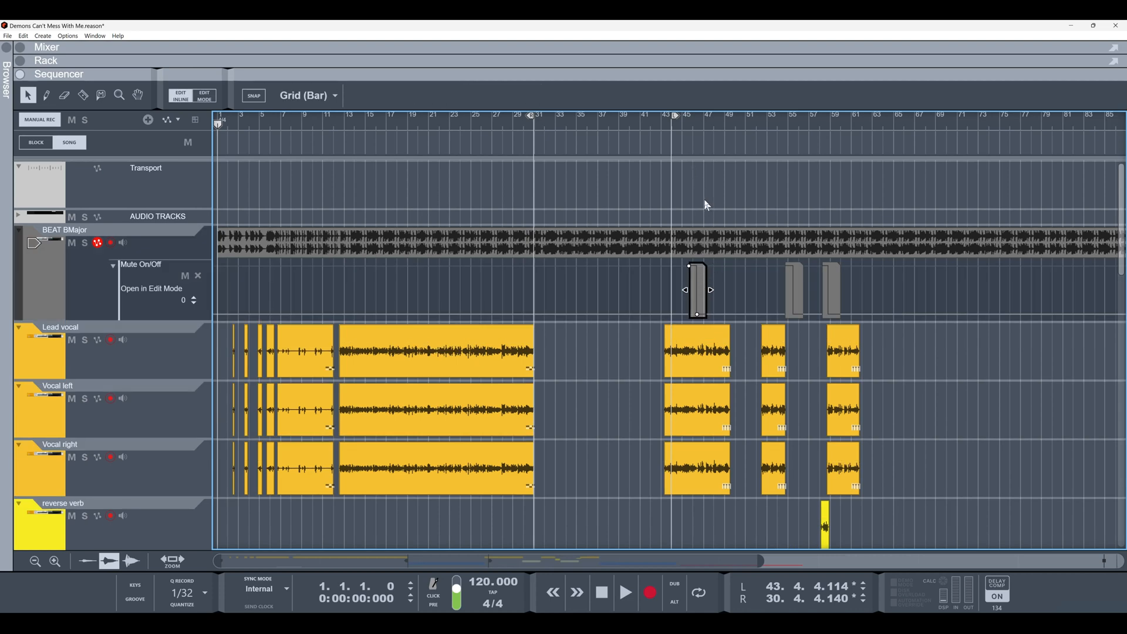
scroll(696, 122, "up", 4)
scroll(696, 122, "up", 5)
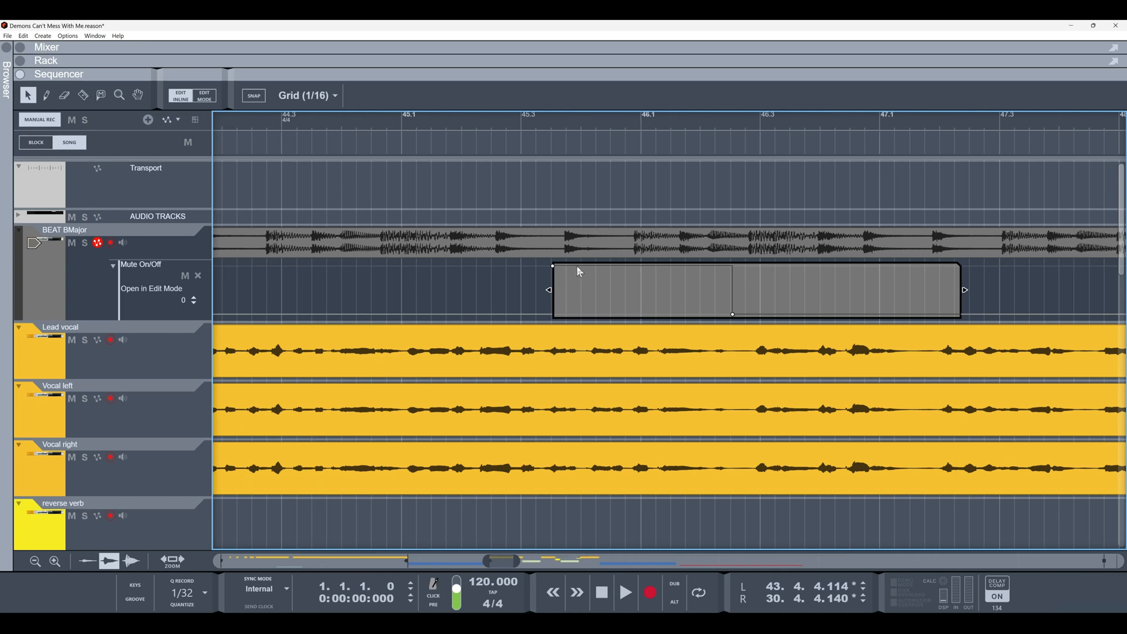
left_click(578, 265)
scroll(583, 124, "down", 5)
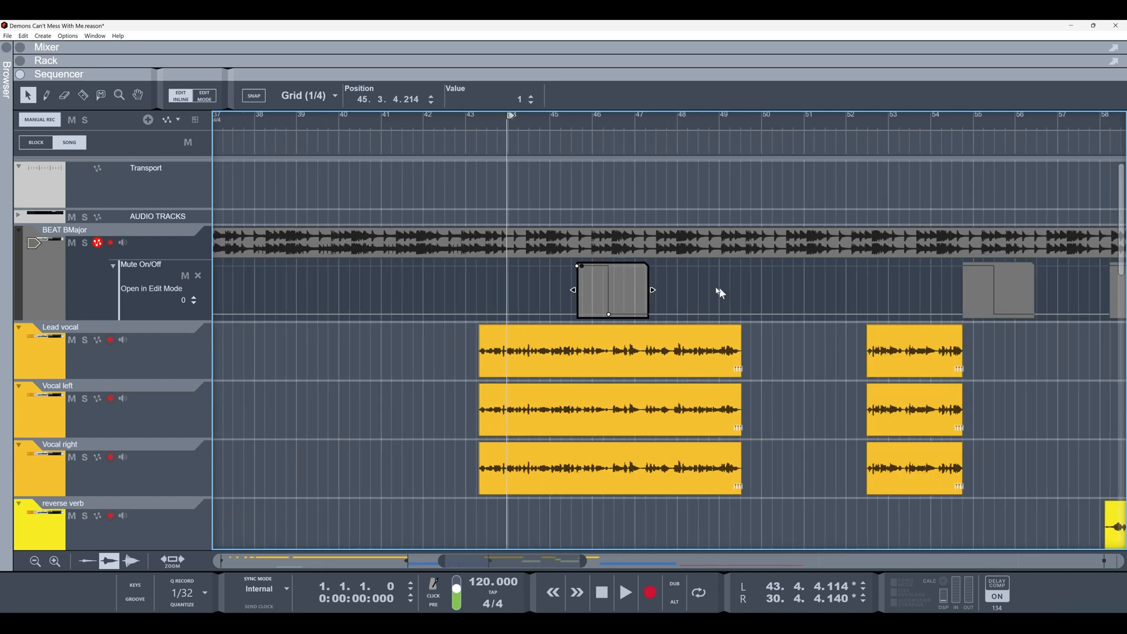
left_click_drag(728, 283, 531, 311)
left_click(762, 127)
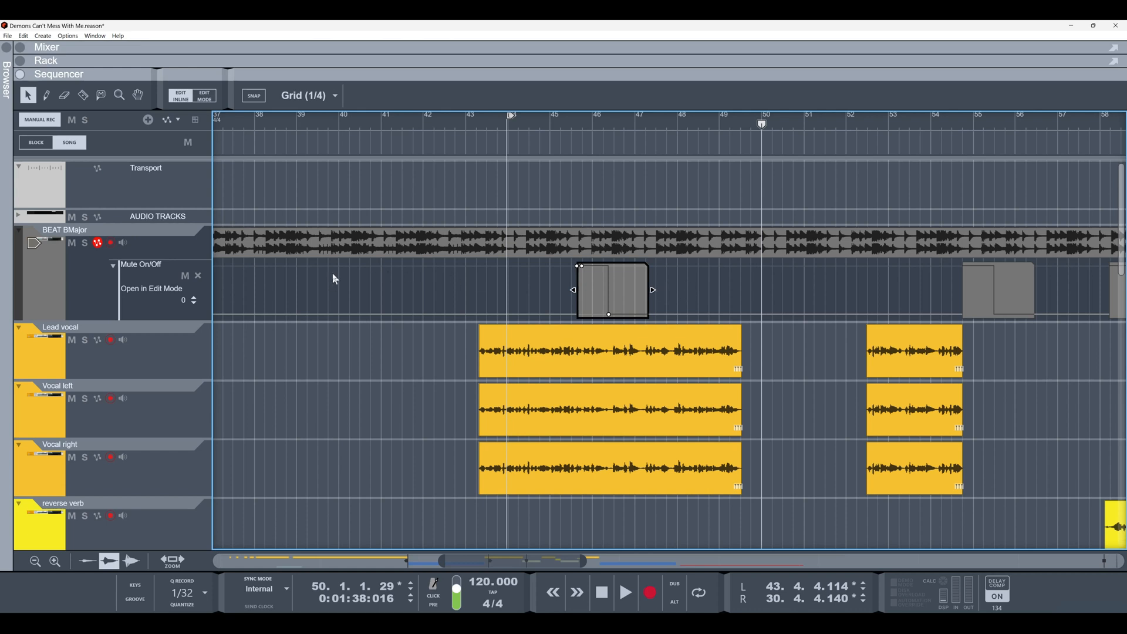
key("ctrl+z")
key("ctrl+z")
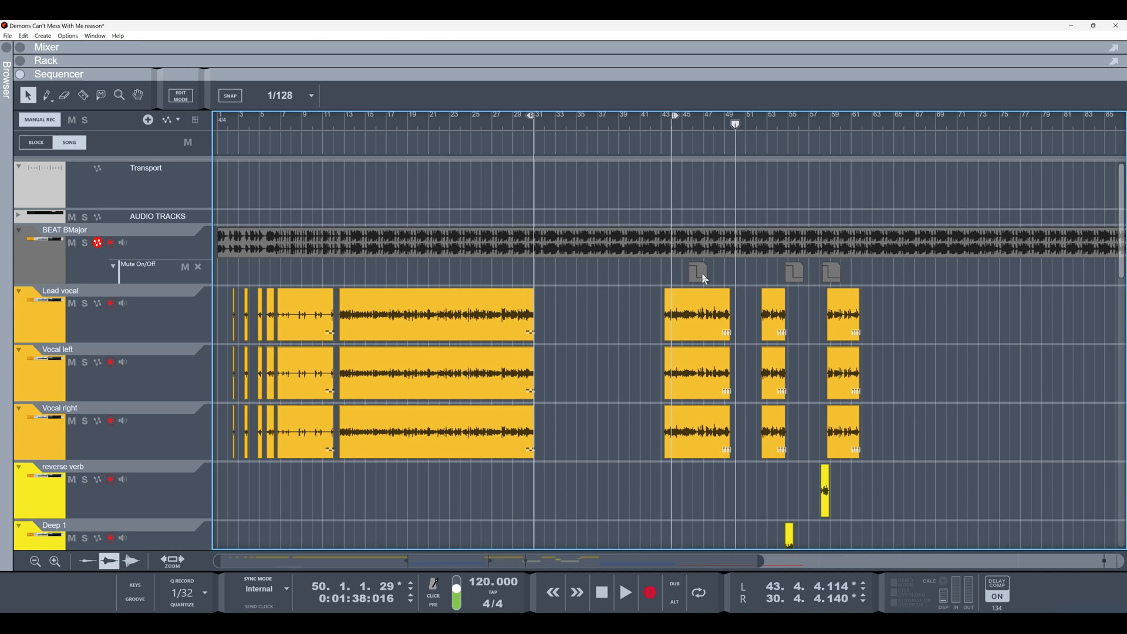
- Play the song from about bar 12 to hear the vocal section over the unmuted beat
left_click(700, 273)
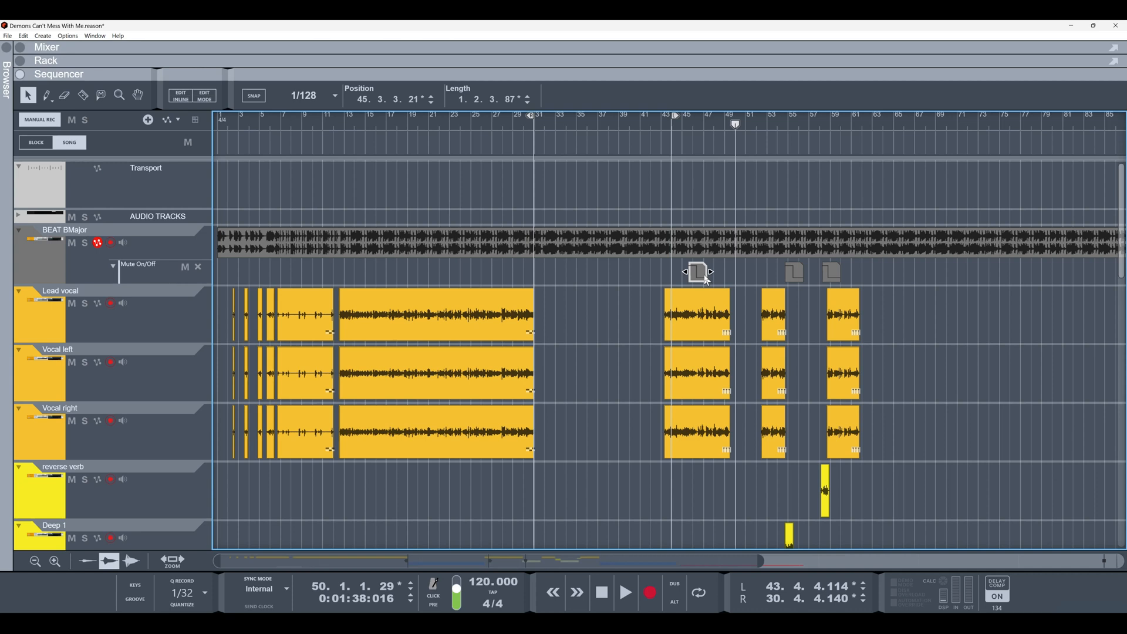
left_click(337, 123)
key("space")
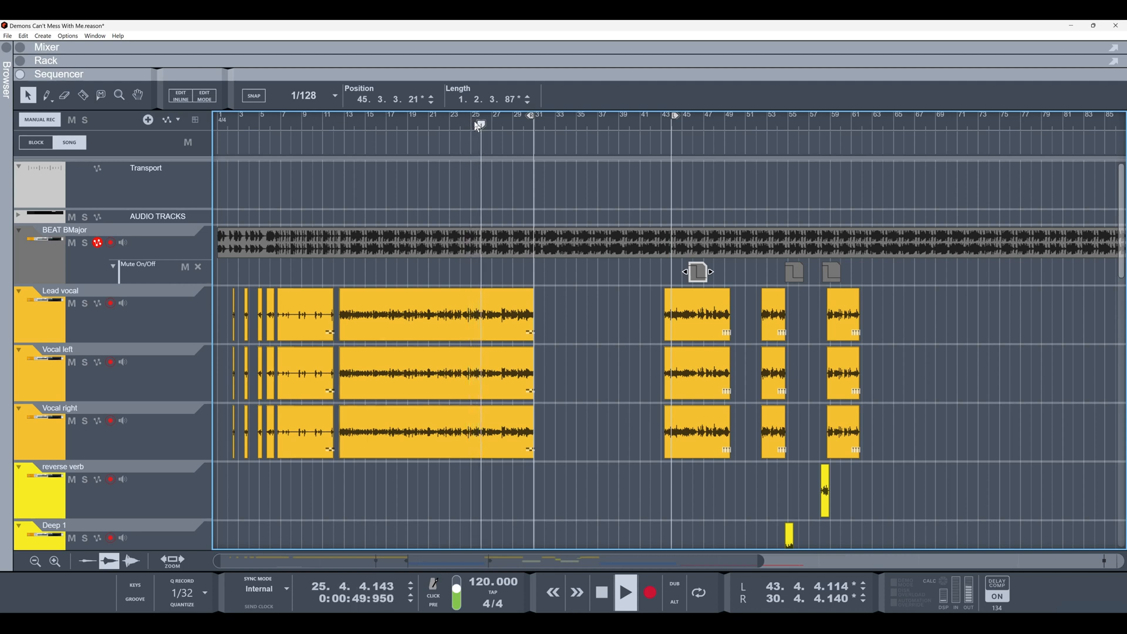
key("space")
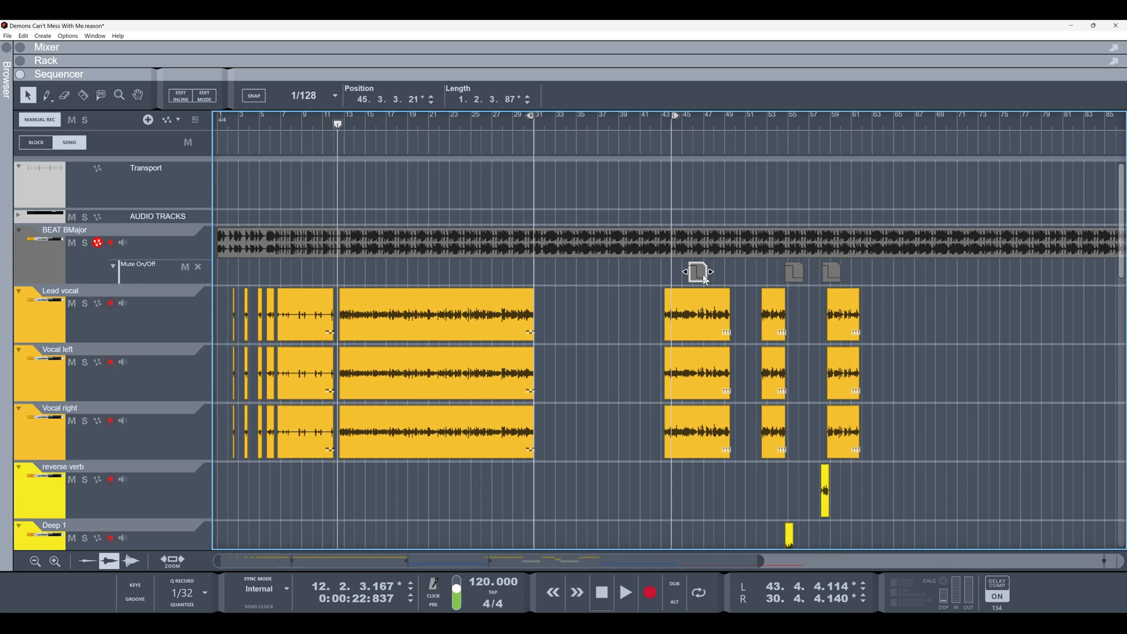
- Play the song from bar 54 through the second mute clip to hear the beat drop out
left_click(779, 122)
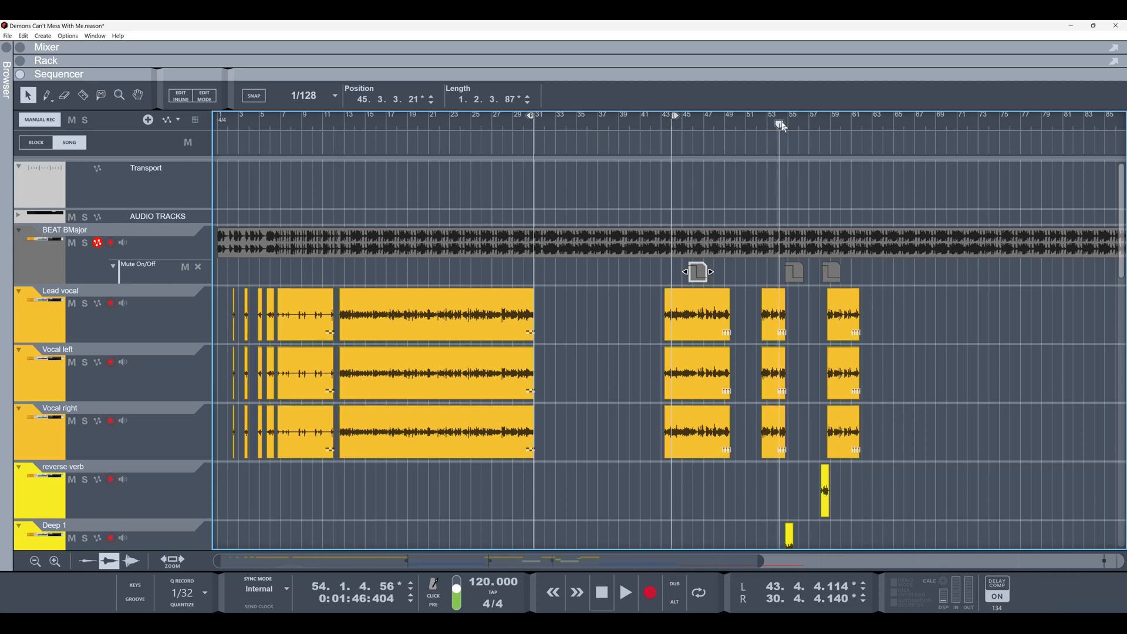
scroll(795, 122, "up", 6)
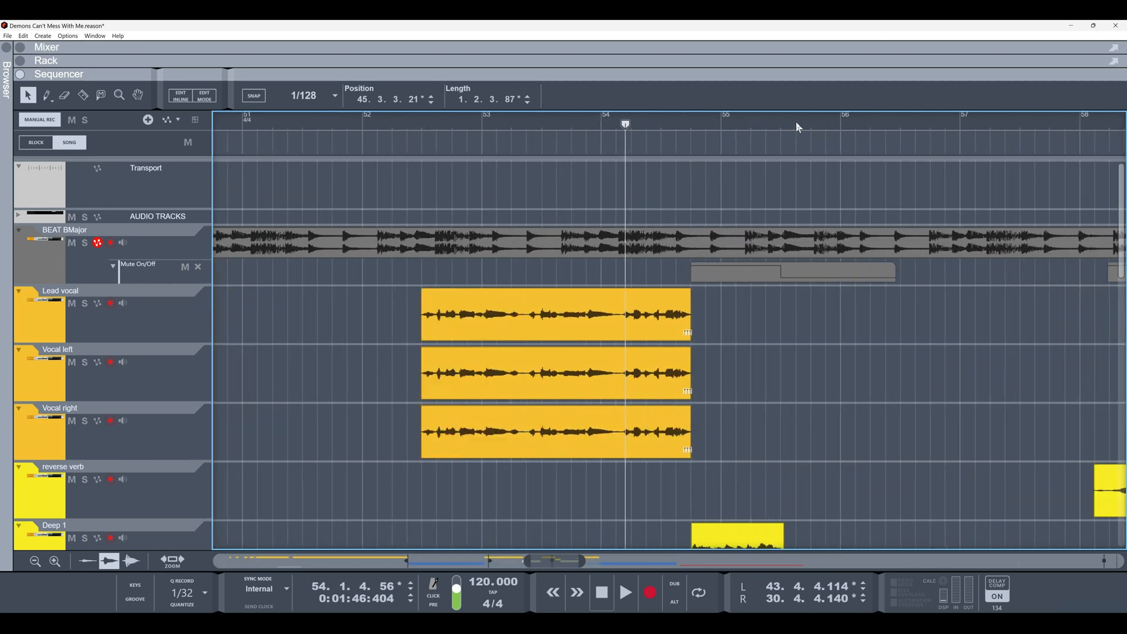
key("space")
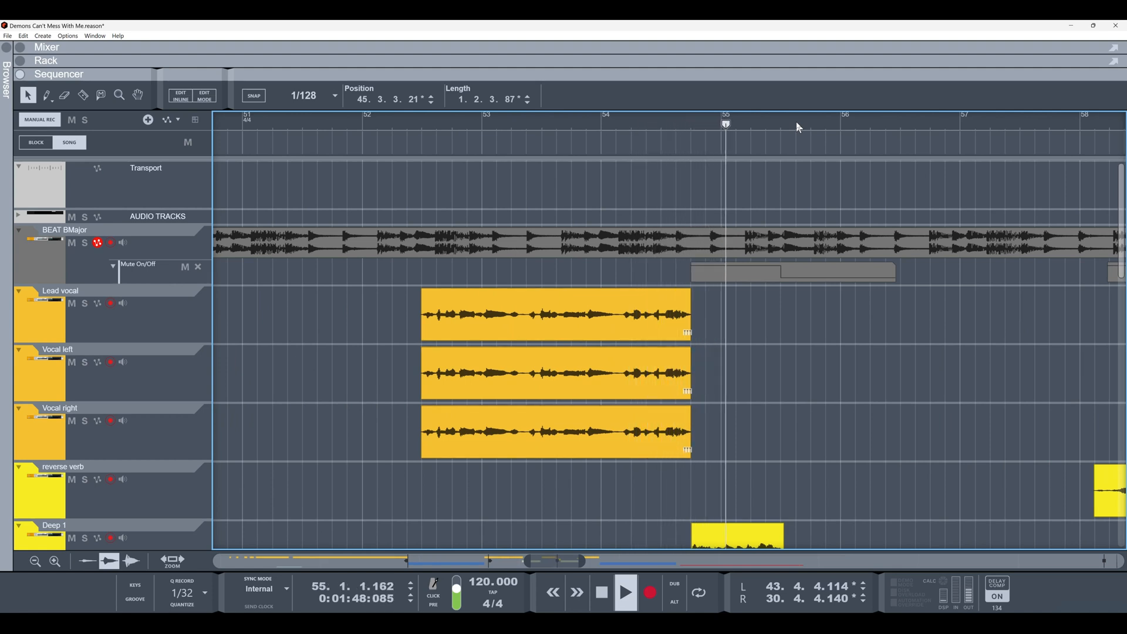
scroll(795, 121, "down", 3)
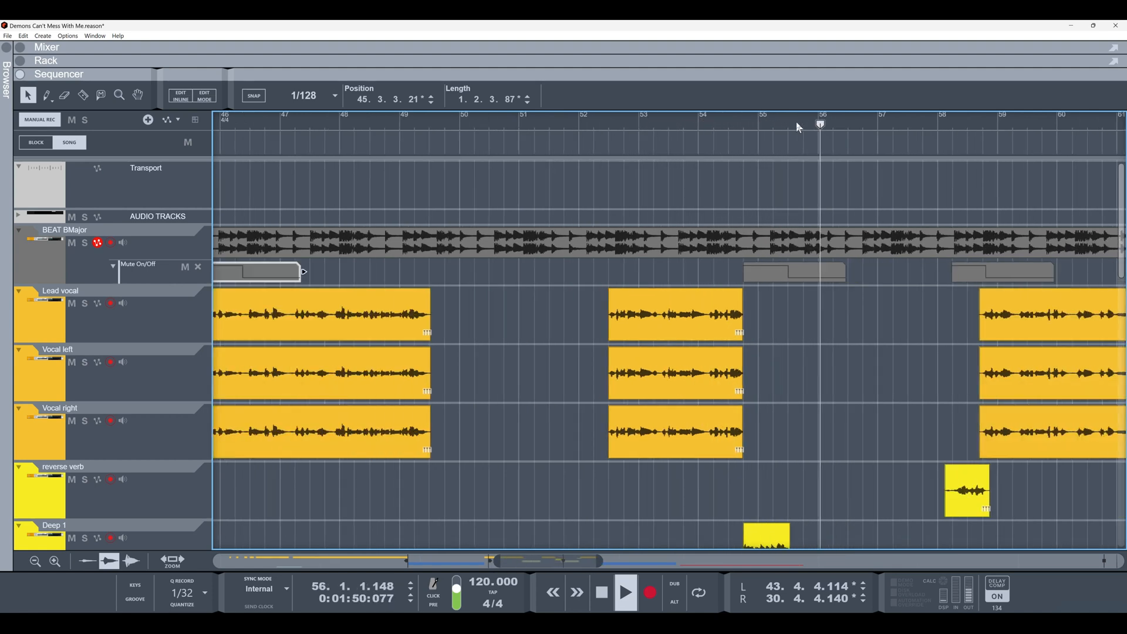
key("space")
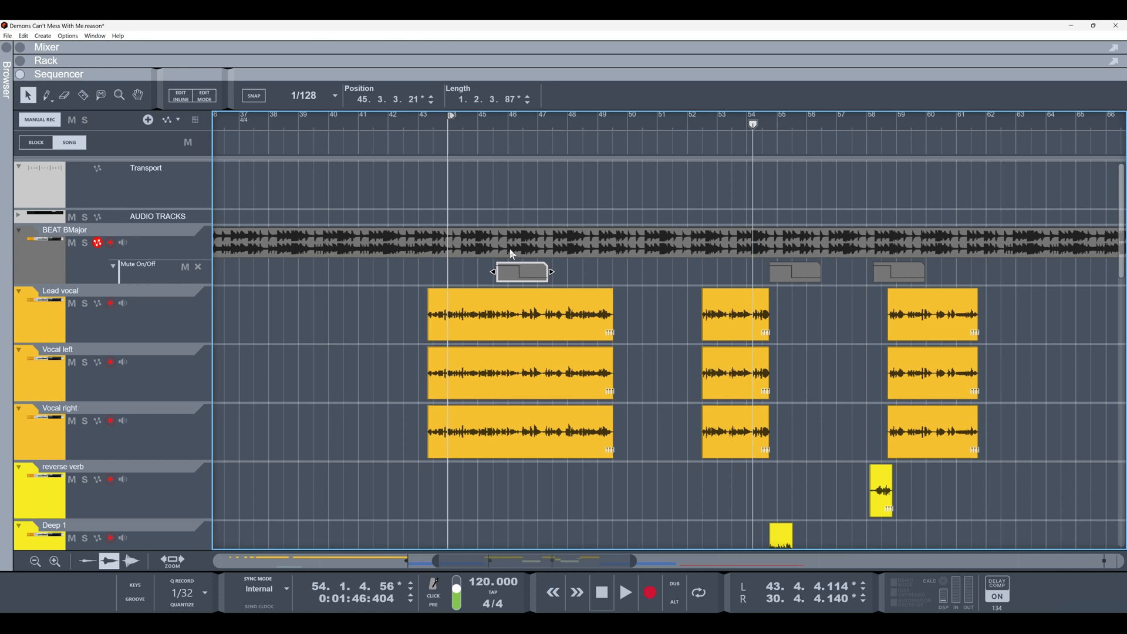
- Play the beat drop-outs at all three mute clips, starting from about bars 44, 54 and 58
left_click(478, 125)
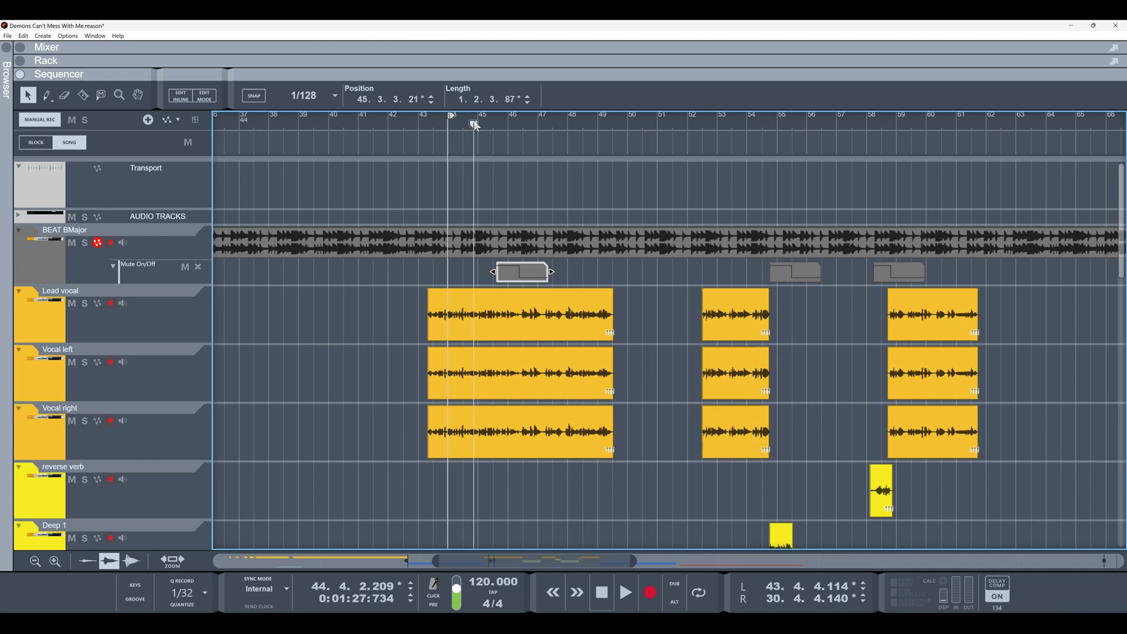
key("space")
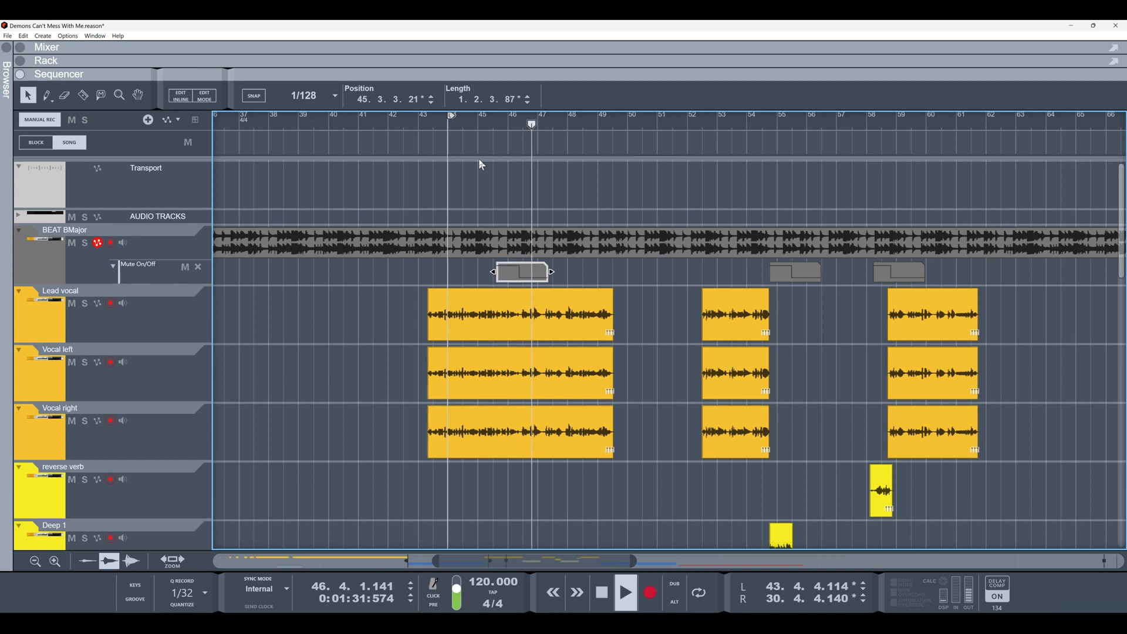
left_click(762, 125)
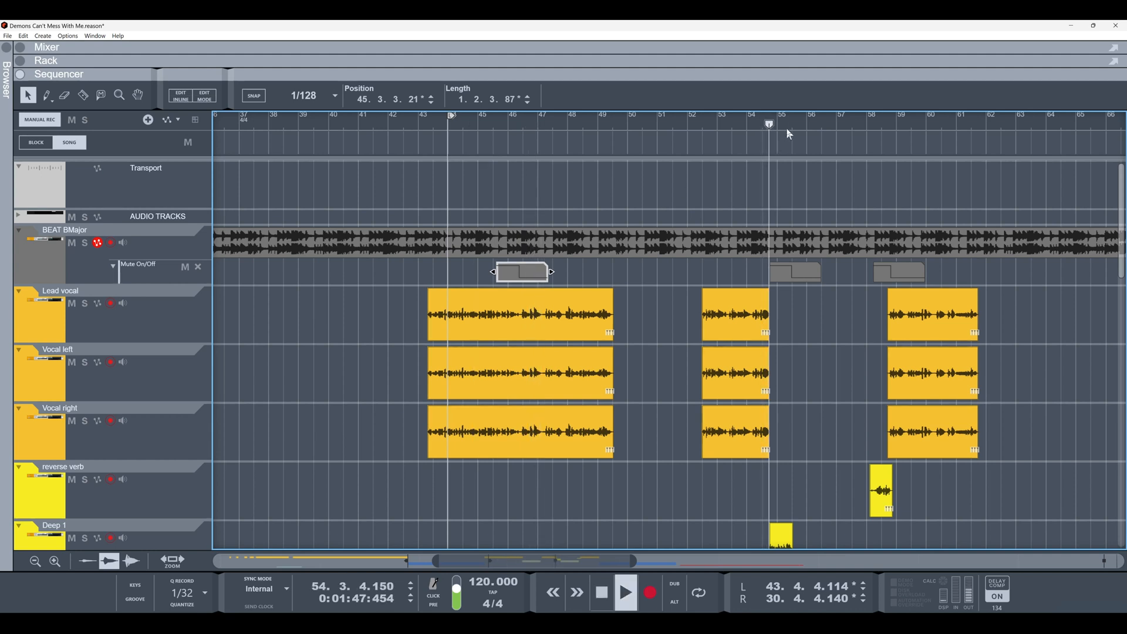
key("space")
left_click(868, 126)
key("space")
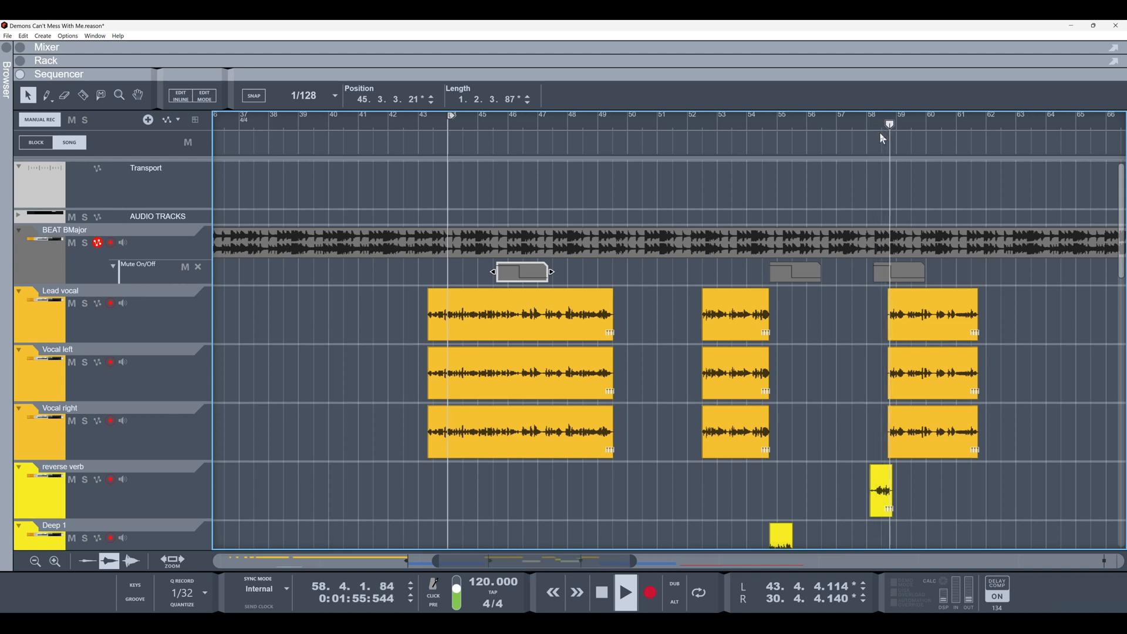
scroll(887, 119, "down", 4)
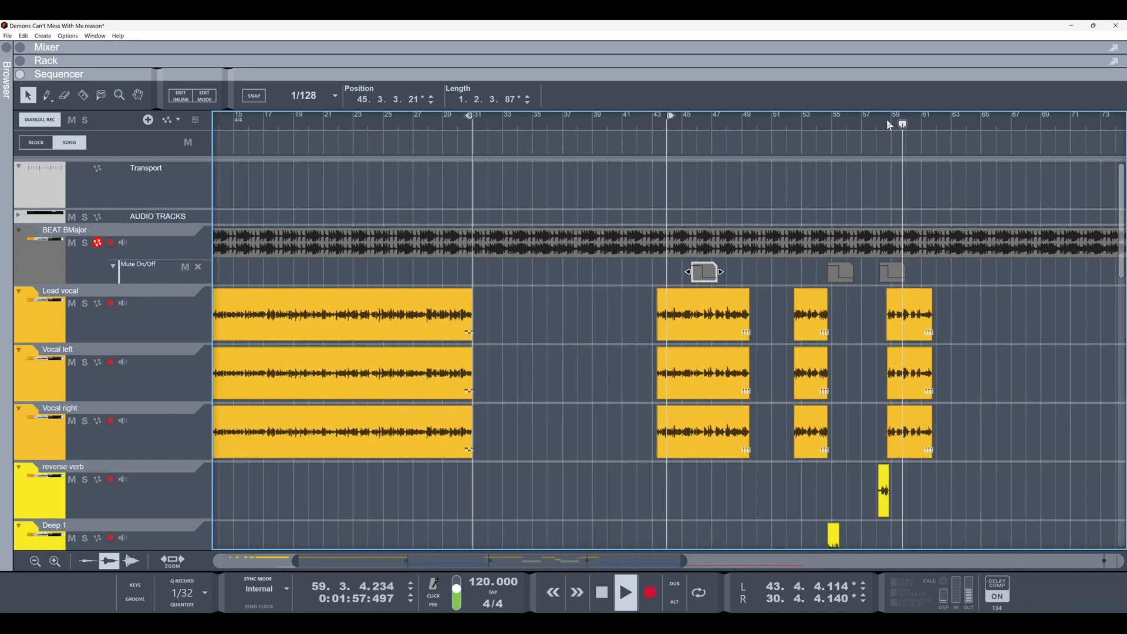
key("space")
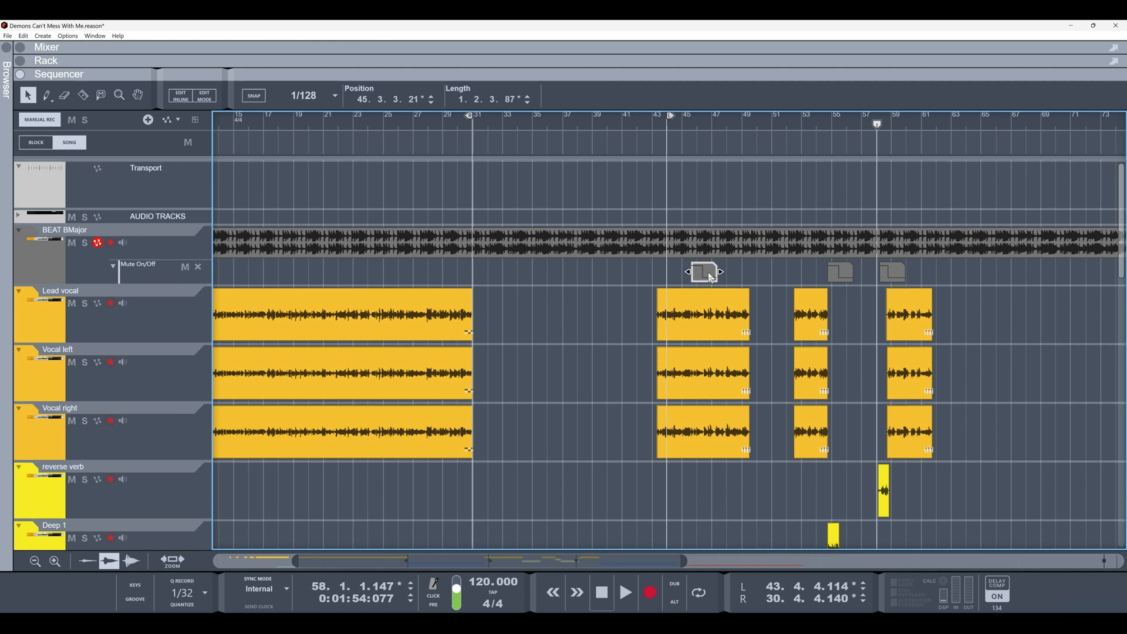
left_click_drag(711, 277, 486, 288)
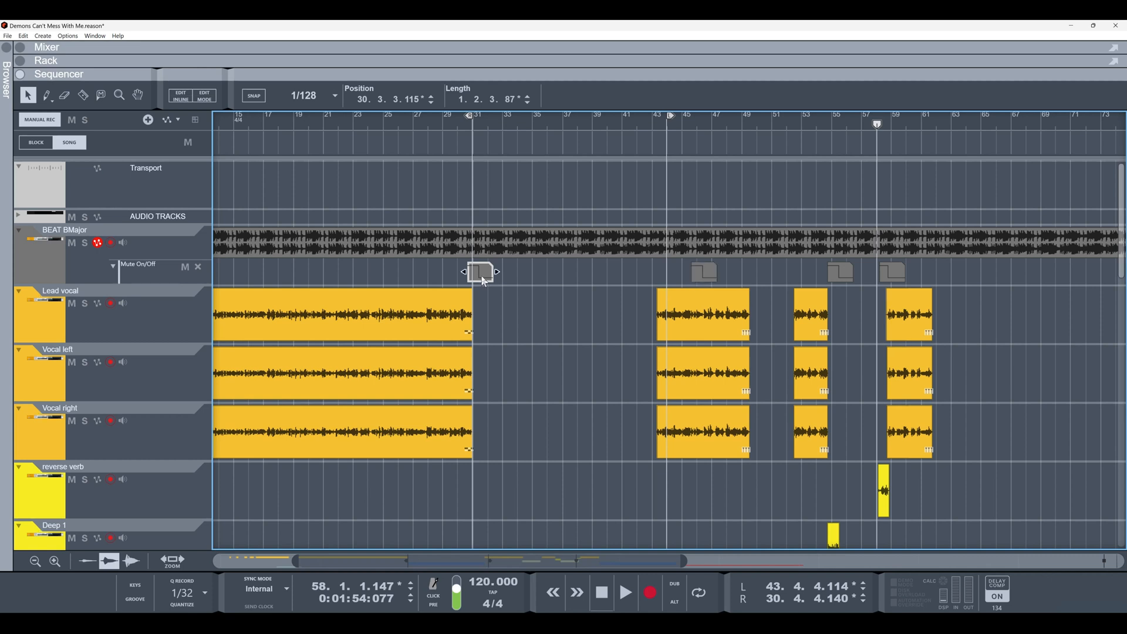
double_click(483, 281)
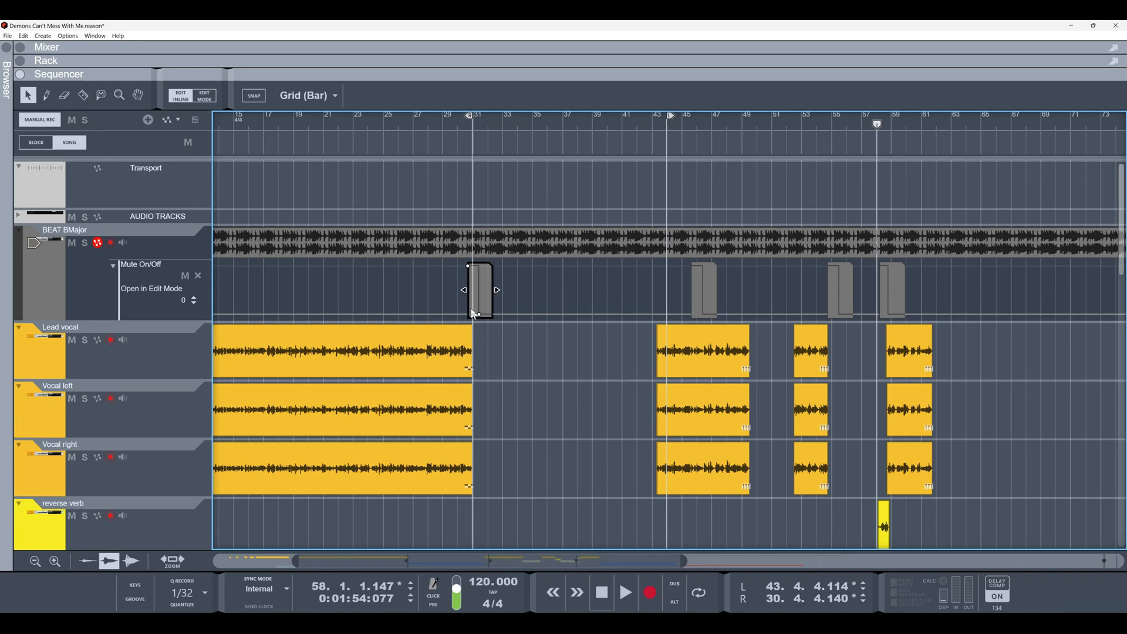
key("ctrl+z")
- Copy the mute clip from bar 45 to position 30.2.3.208 near the first vocal section's end, and start playback from bar 28
left_click_drag(708, 282, 479, 277)
scroll(460, 124, "up", 3)
scroll(460, 123, "up", 2)
left_click(325, 122)
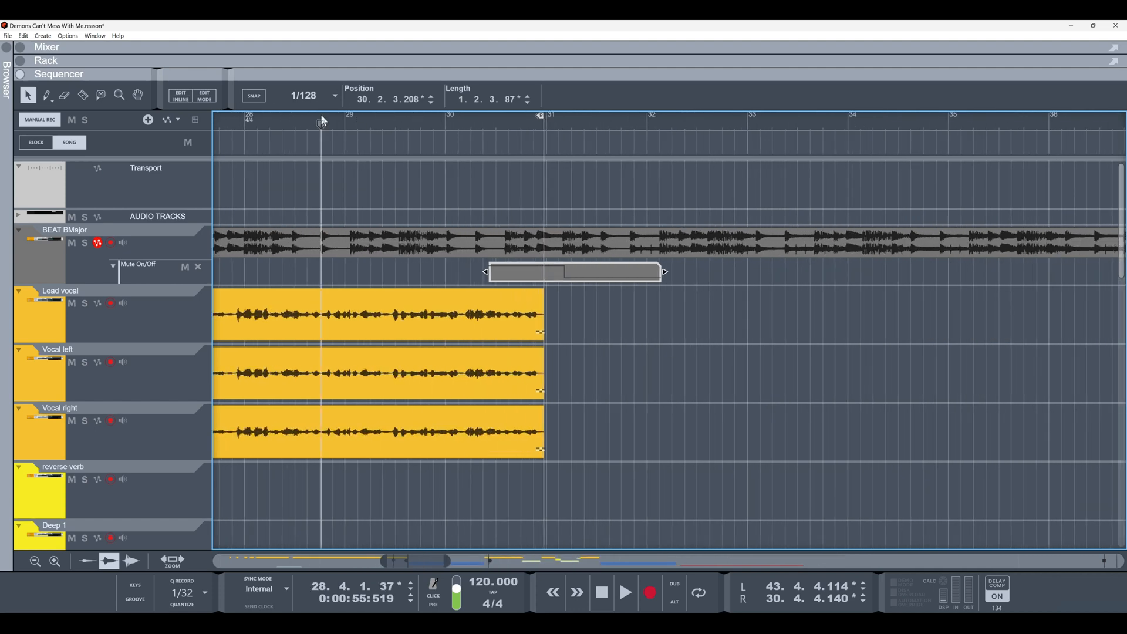
key("space")
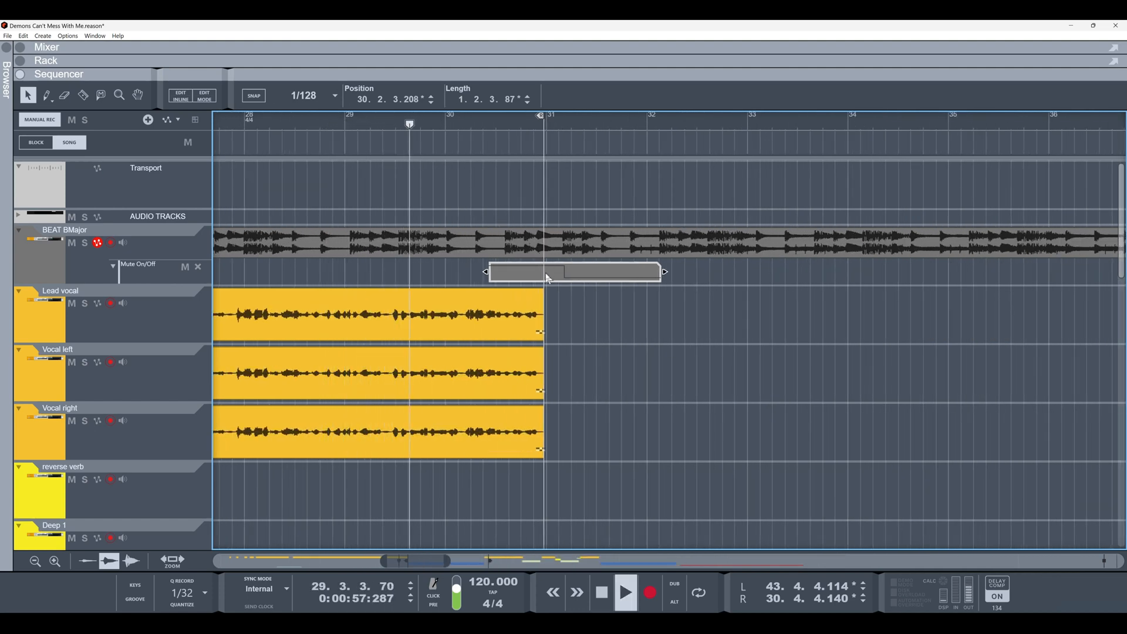
key("space")
- Move the copied mute clip earlier to position 30.1.3.139 and play the transition at the end of the vocals
left_click_drag(535, 277, 509, 278)
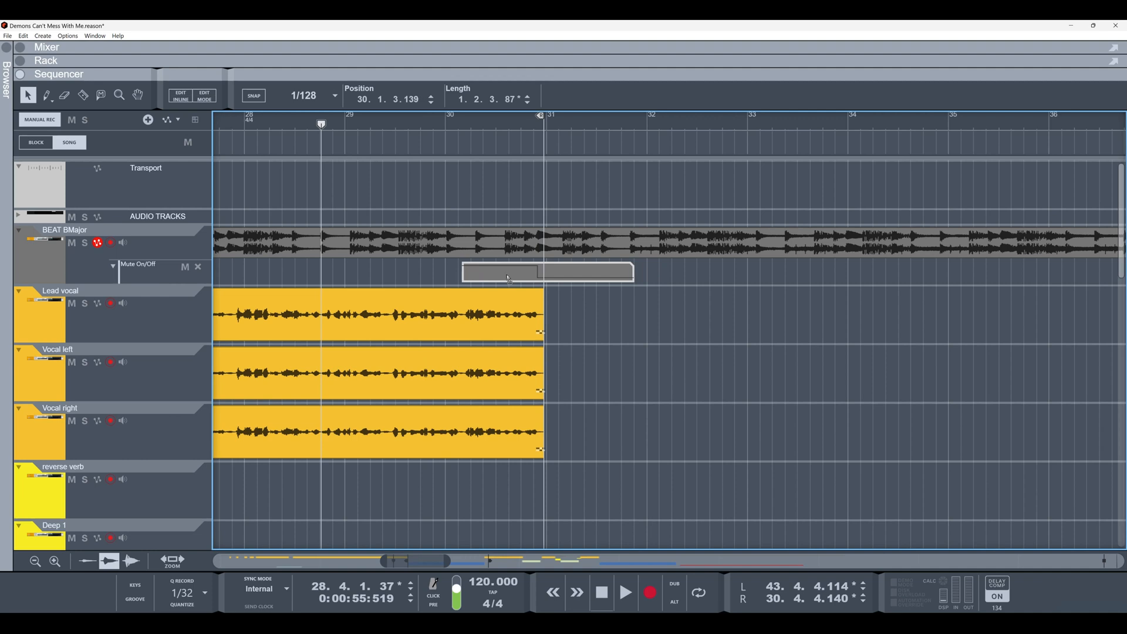
key("space")
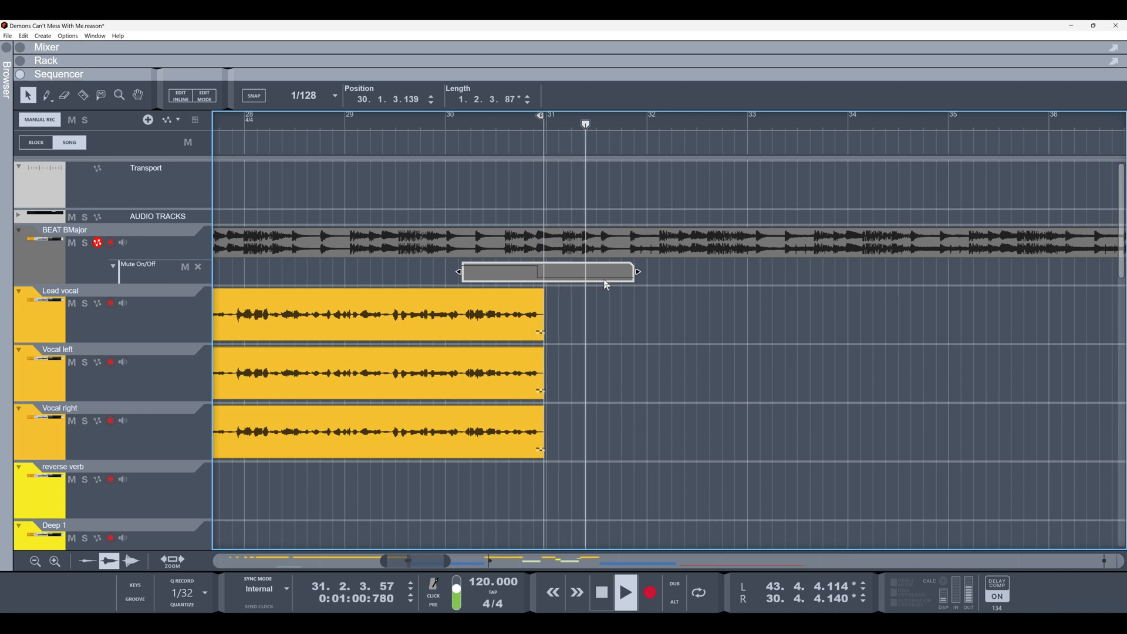
key("space")
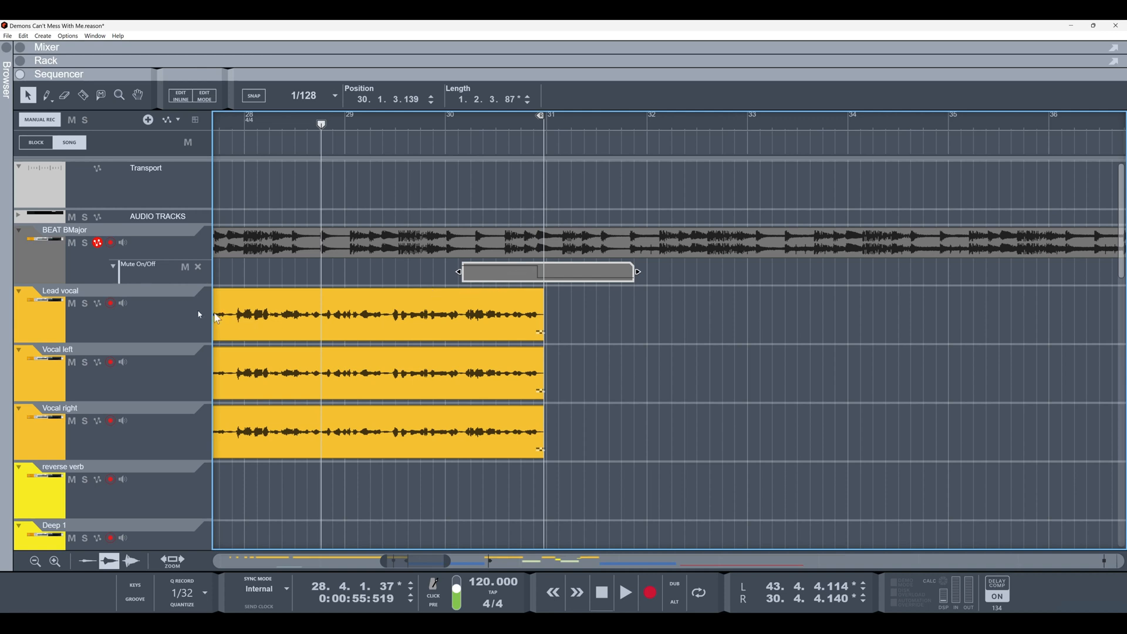
- Add The Echo from the built-in effects to the Lead vocal track
left_click(7, 49)
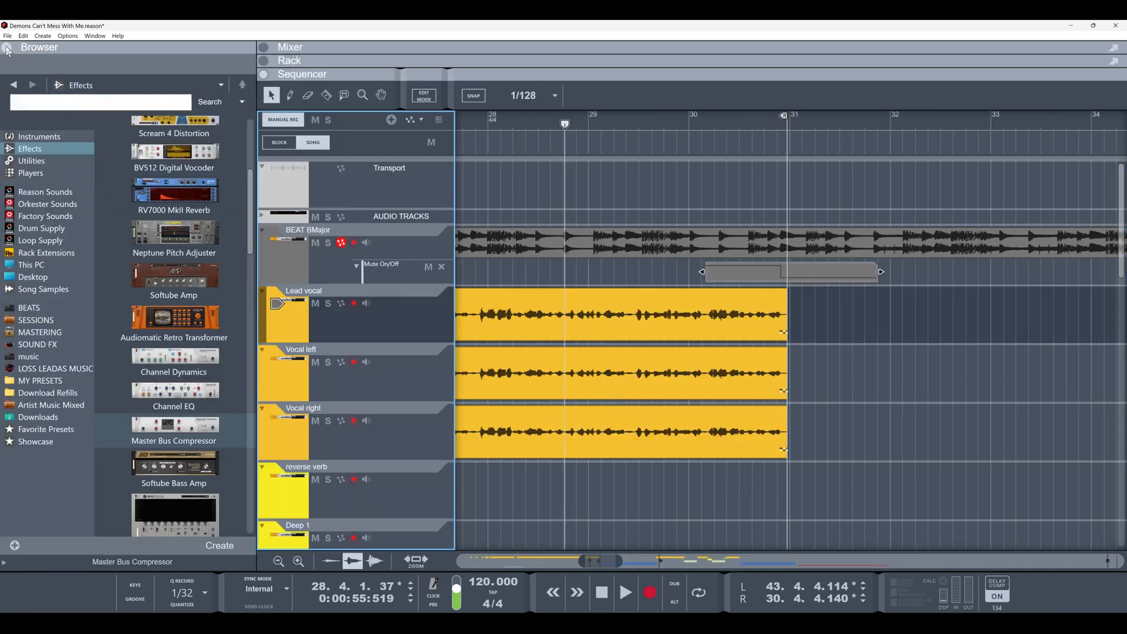
left_click(506, 326)
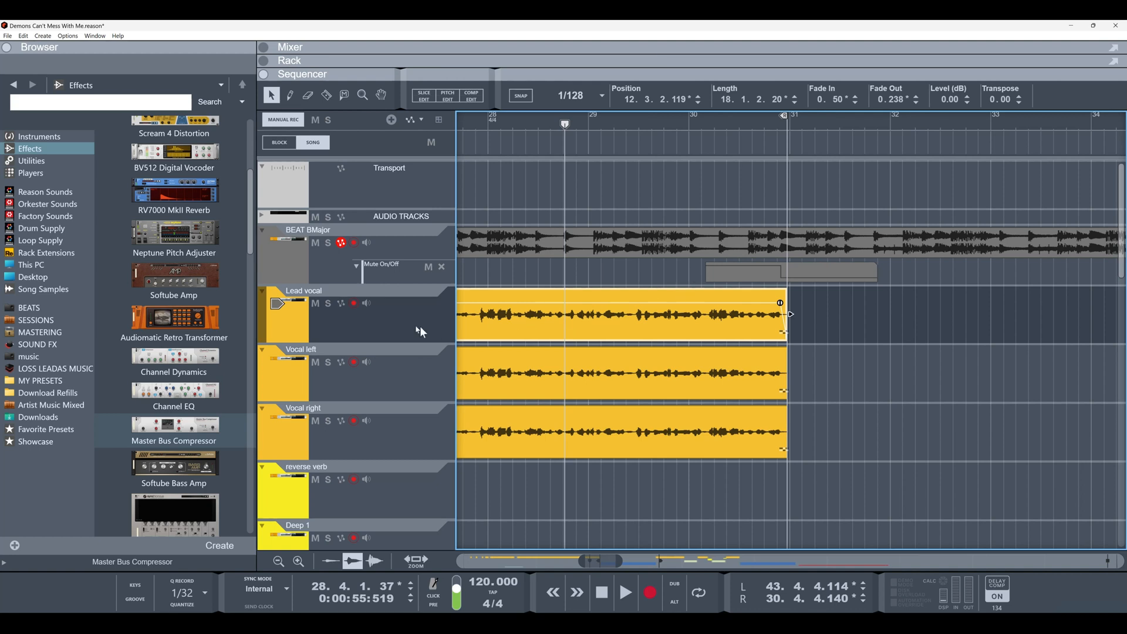
left_click(403, 323)
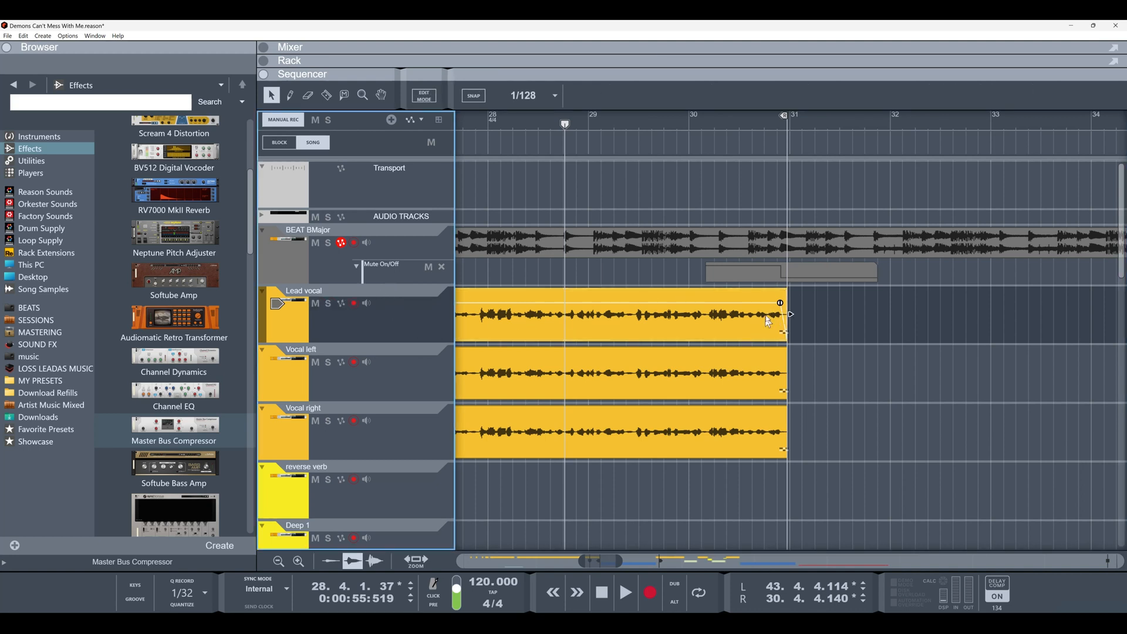
scroll(232, 292, "down", 3)
left_click(216, 305)
scroll(216, 306, "up", 9)
left_click(215, 304)
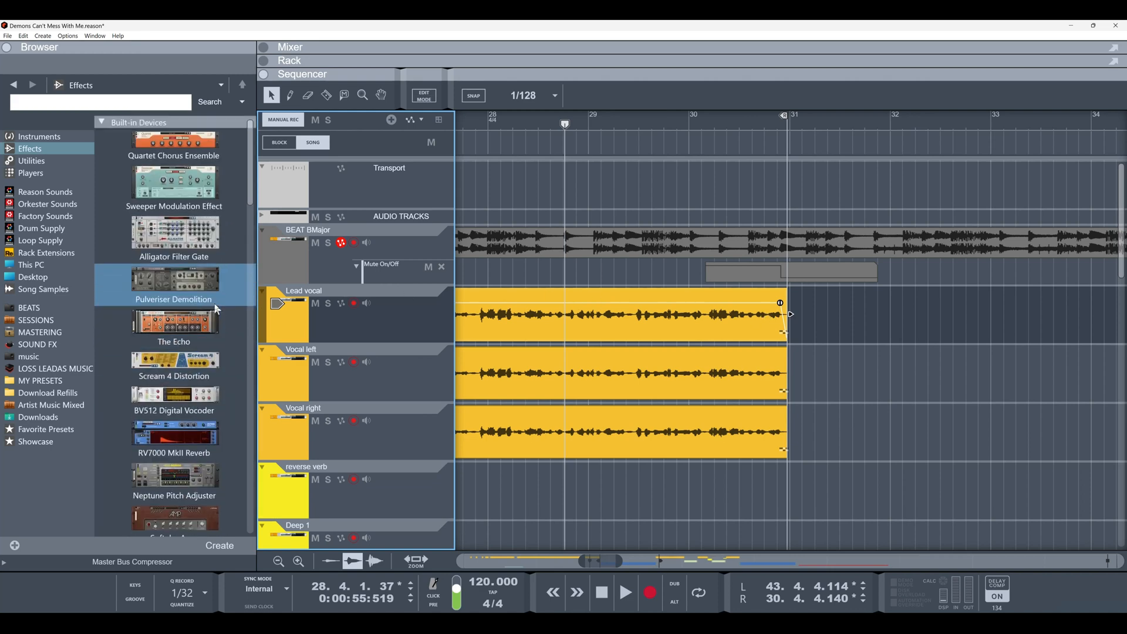
scroll(216, 310, "down", 7)
scroll(216, 309, "up", 7)
left_click(192, 325)
double_click(193, 324)
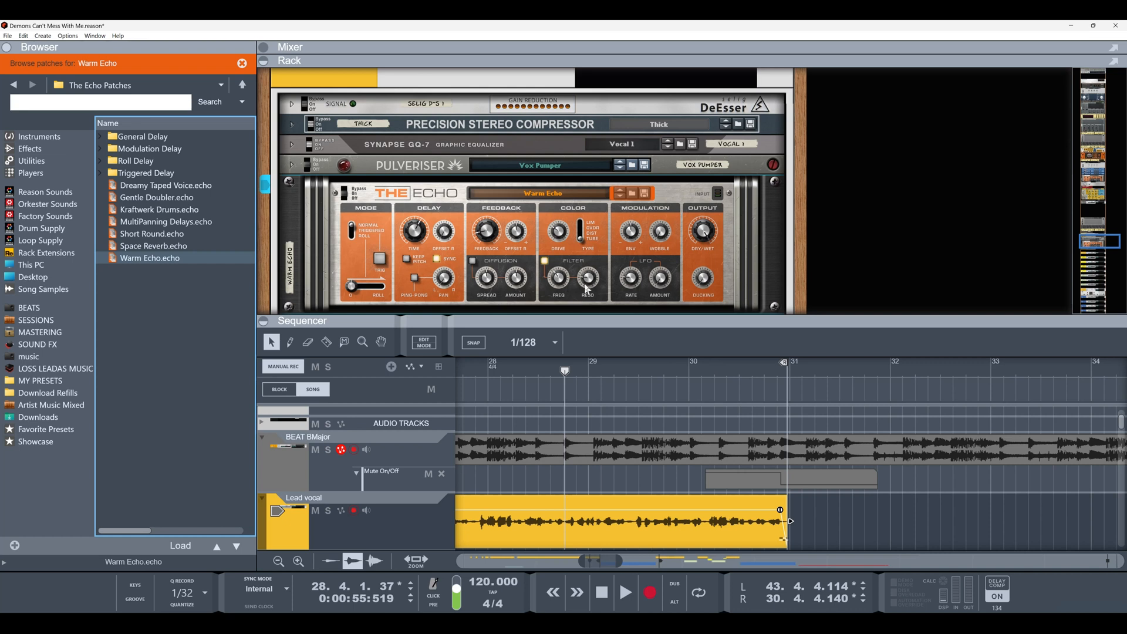
- Turn up the ducking on The Echo and play the end of the lead vocal from bar 30
left_click_drag(703, 279, 706, 163)
left_click(775, 369)
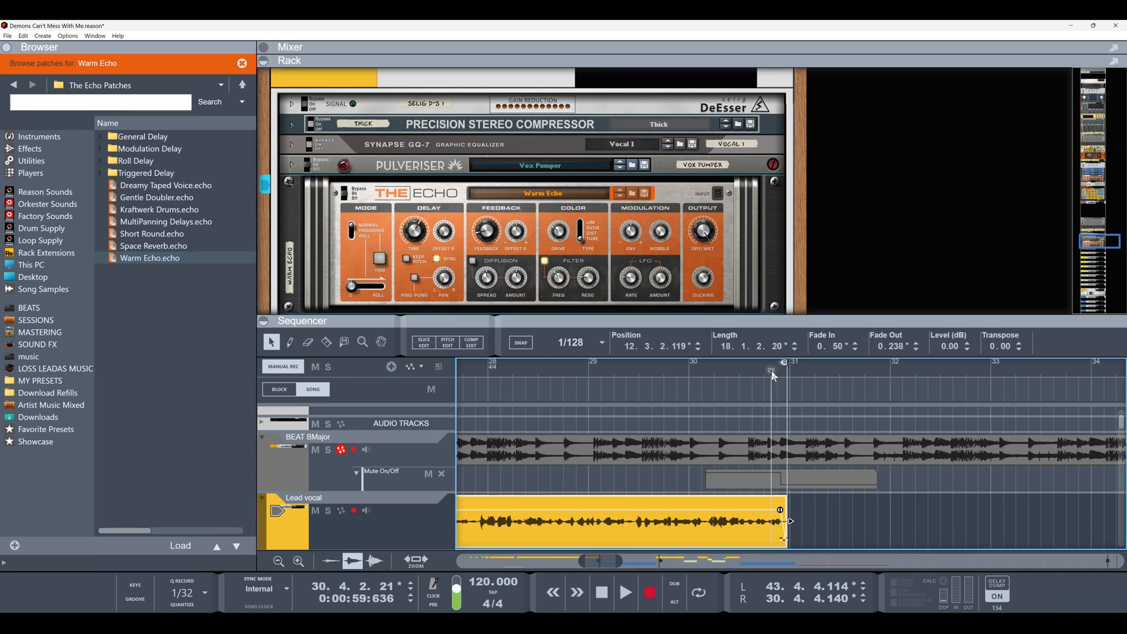
key("space")
left_click(742, 370)
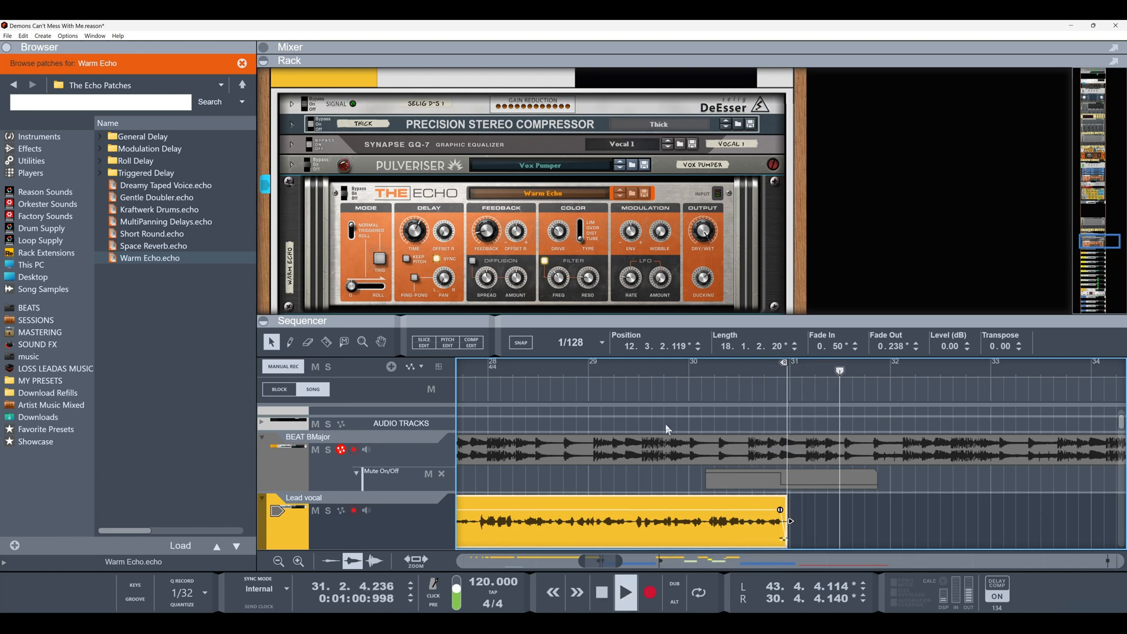
key("space")
- Mute the AUDIO TRACKS channel
left_click(315, 423)
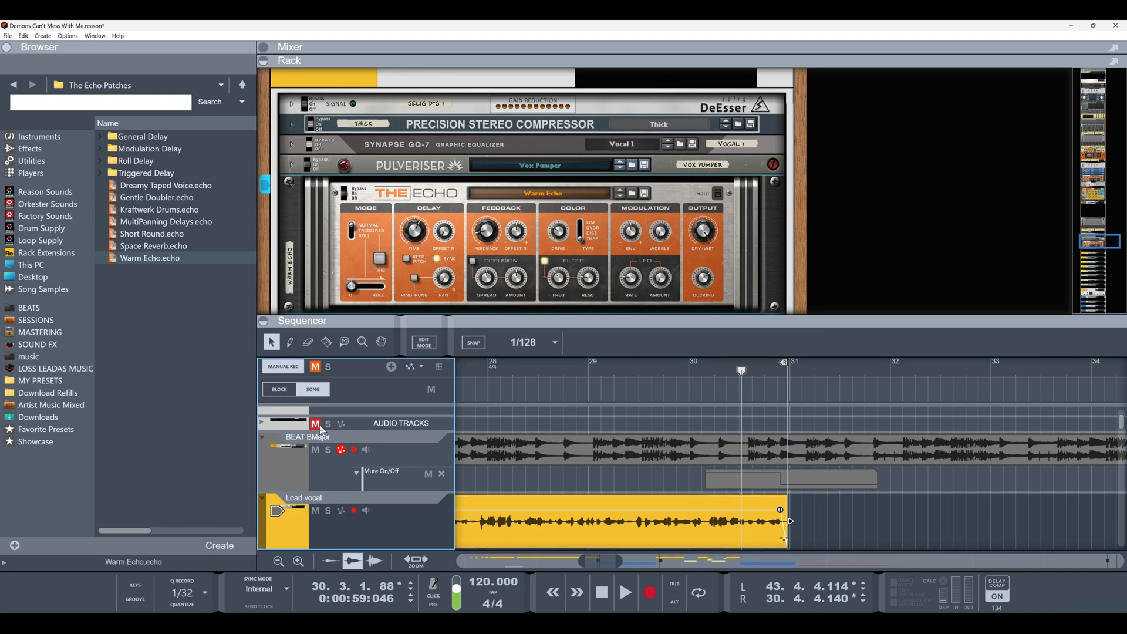
- Mute the BEAT BMajor track instead of the AUDIO TRACKS channel and play the lead vocal's ending from bar 30
left_click(317, 449)
left_click(316, 425)
key("space")
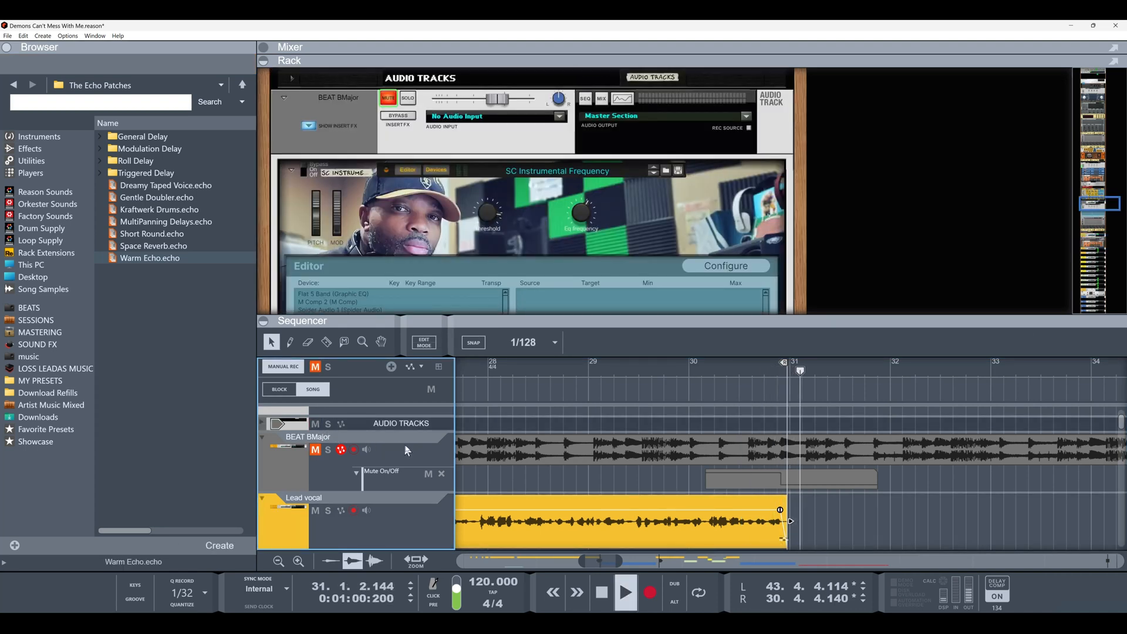
key("space")
key("space")
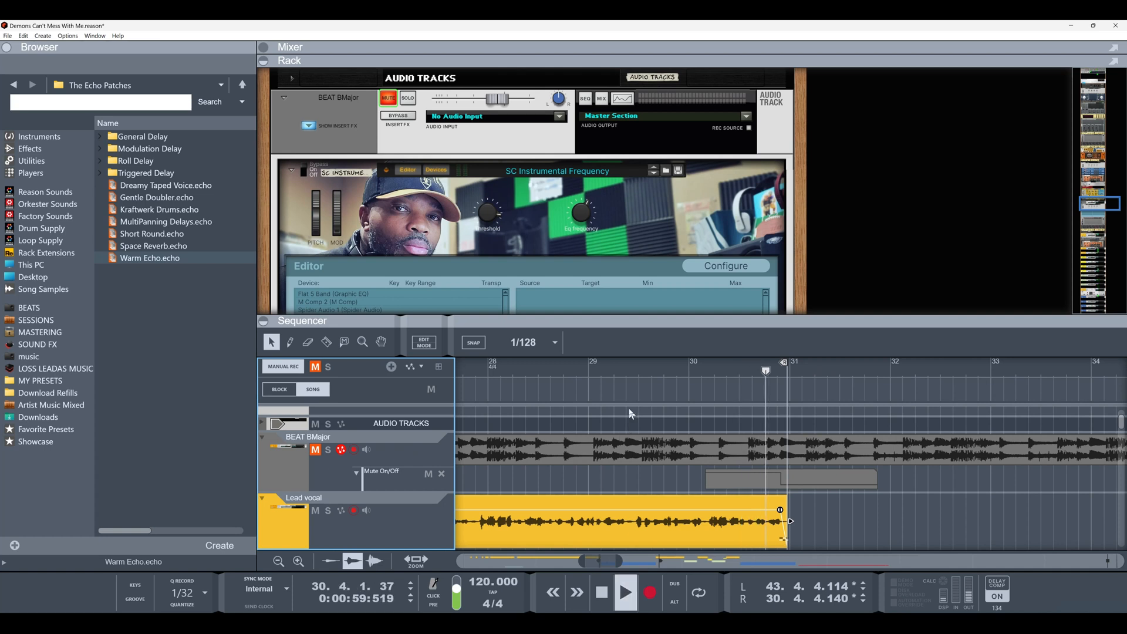
key("space")
key("space")
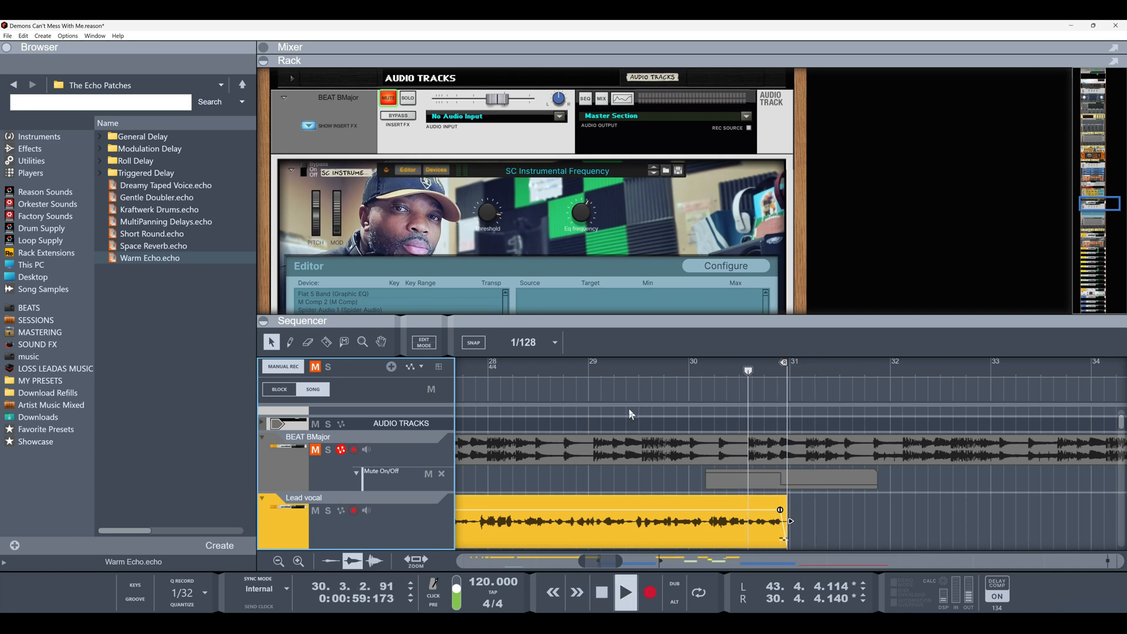
key("space")
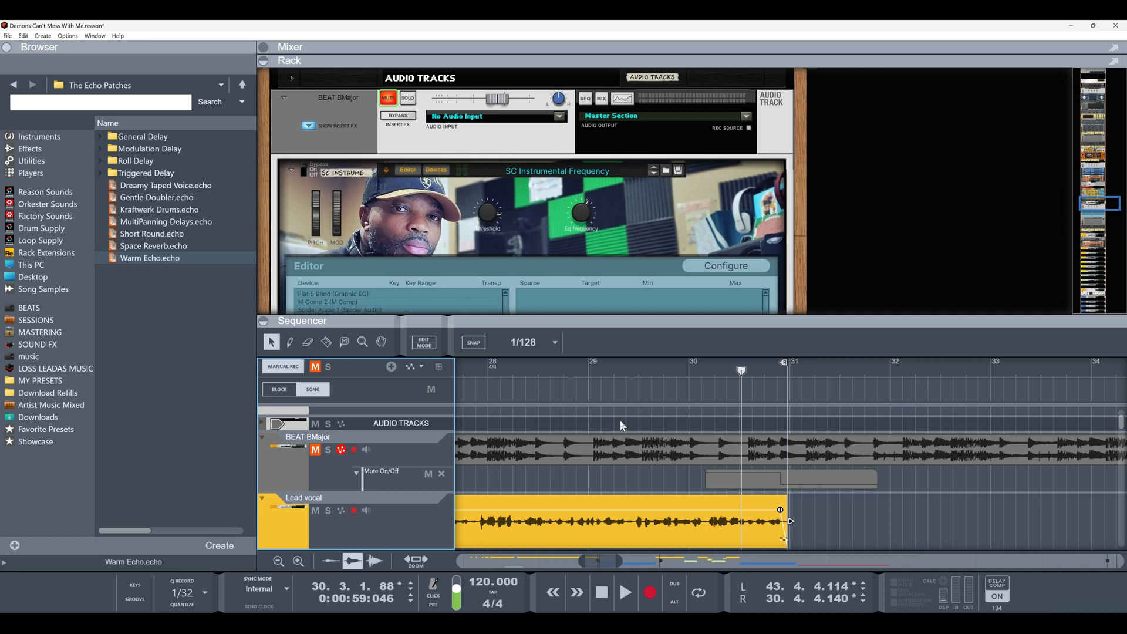
key("space")
key("space")
- Add an automation lane for The Echo's Enabled switch, placed under the Lead vocal track
scroll(452, 267, "down", 10)
scroll(452, 267, "down", 2)
scroll(453, 267, "up", 2)
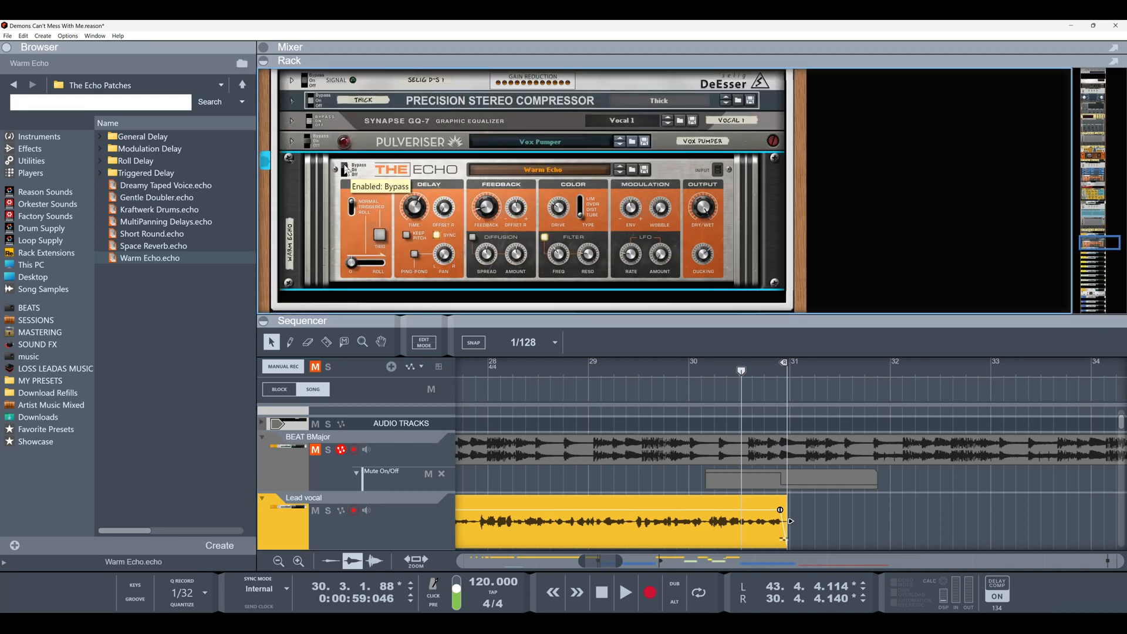
left_click(345, 170, "alt")
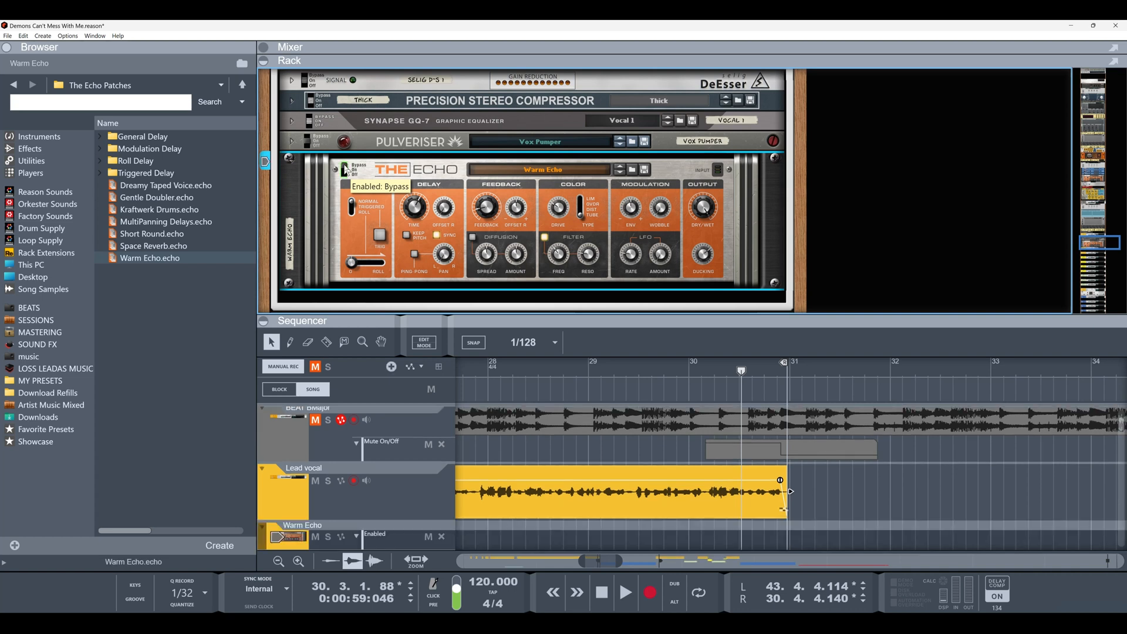
scroll(508, 434, "down", 2)
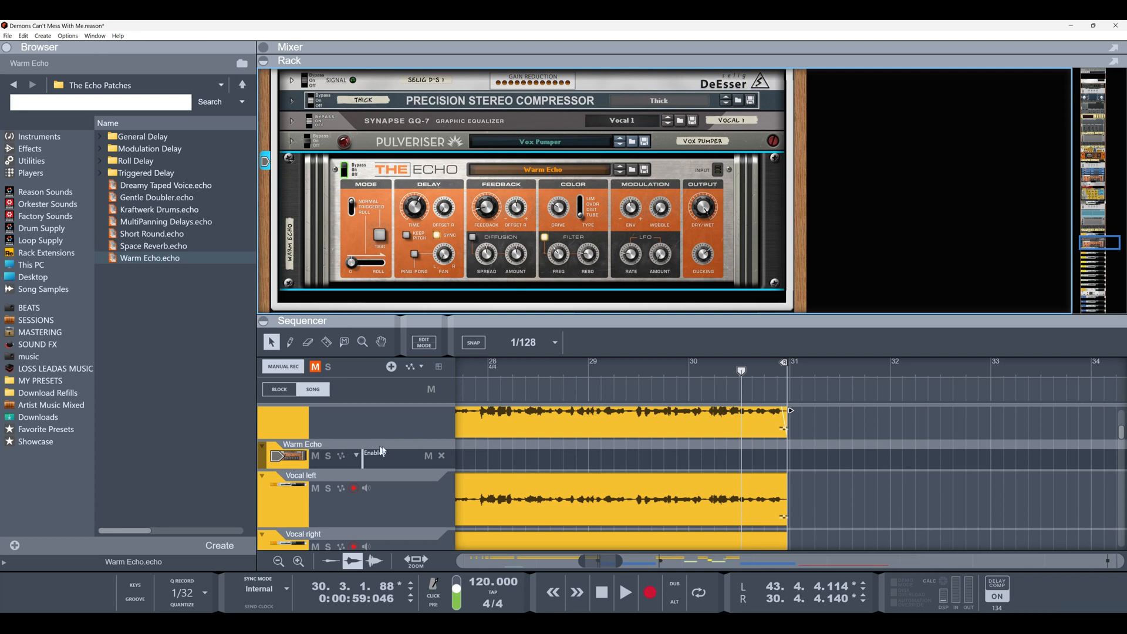
scroll(539, 429, "up", 1)
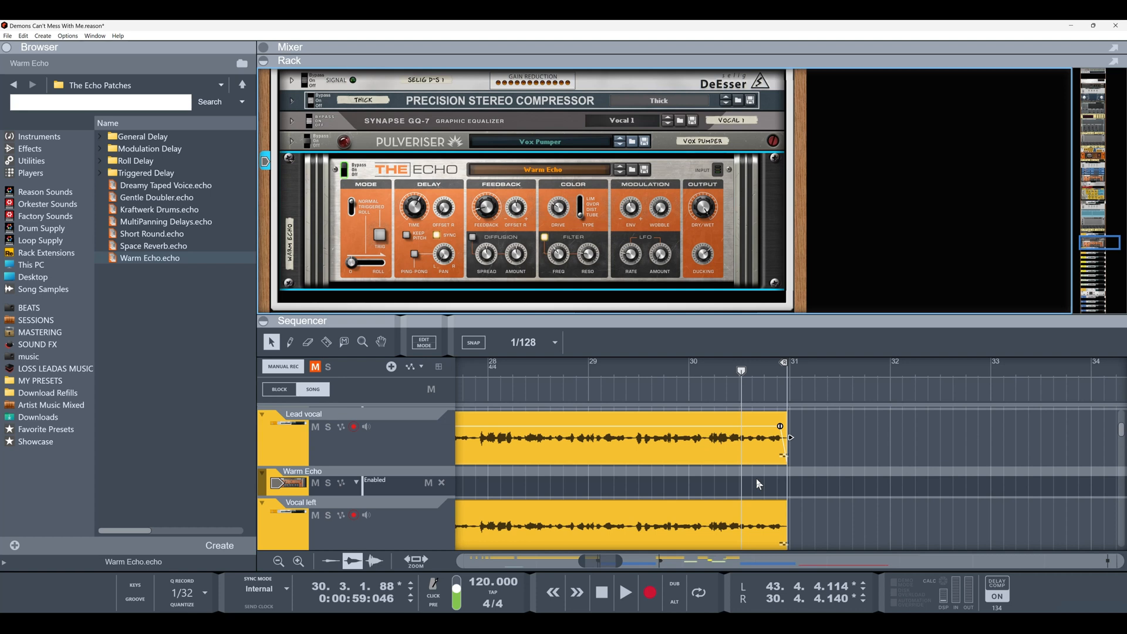
- Play the end of the lead vocal and move the playhead back to about 29.2.1.151
key("space")
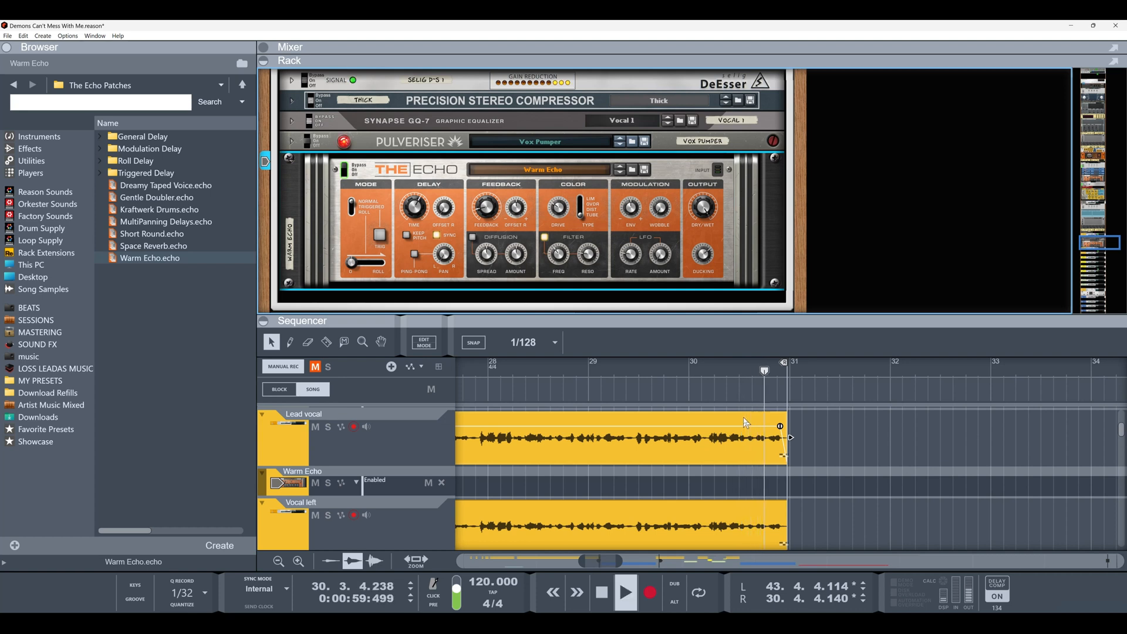
key("space")
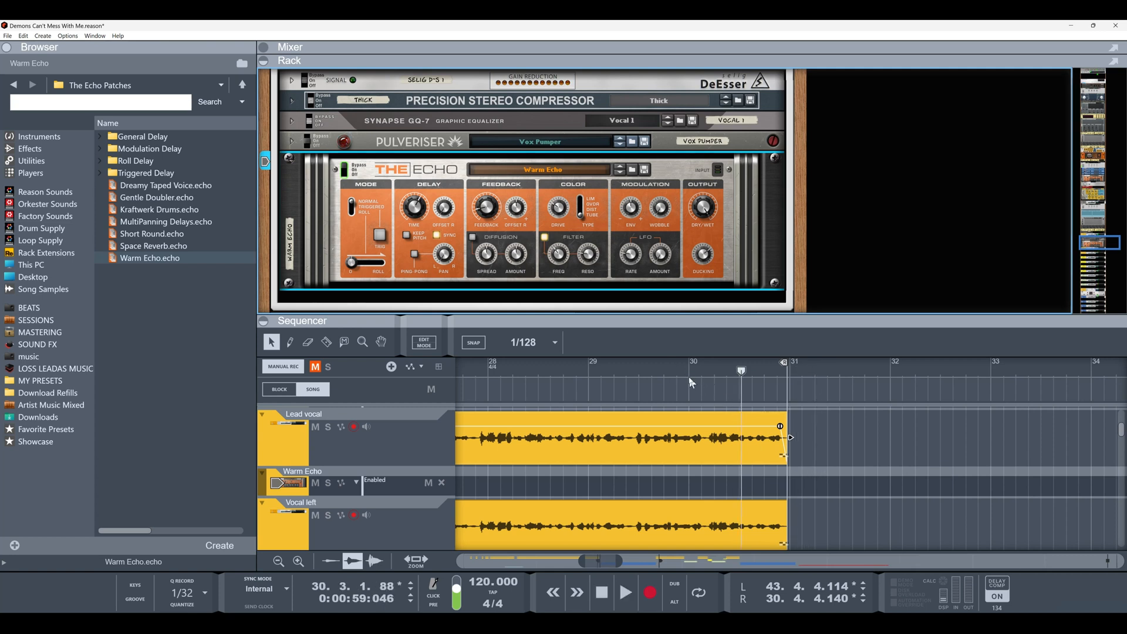
left_click(653, 377)
left_click_drag(653, 376, 619, 374)
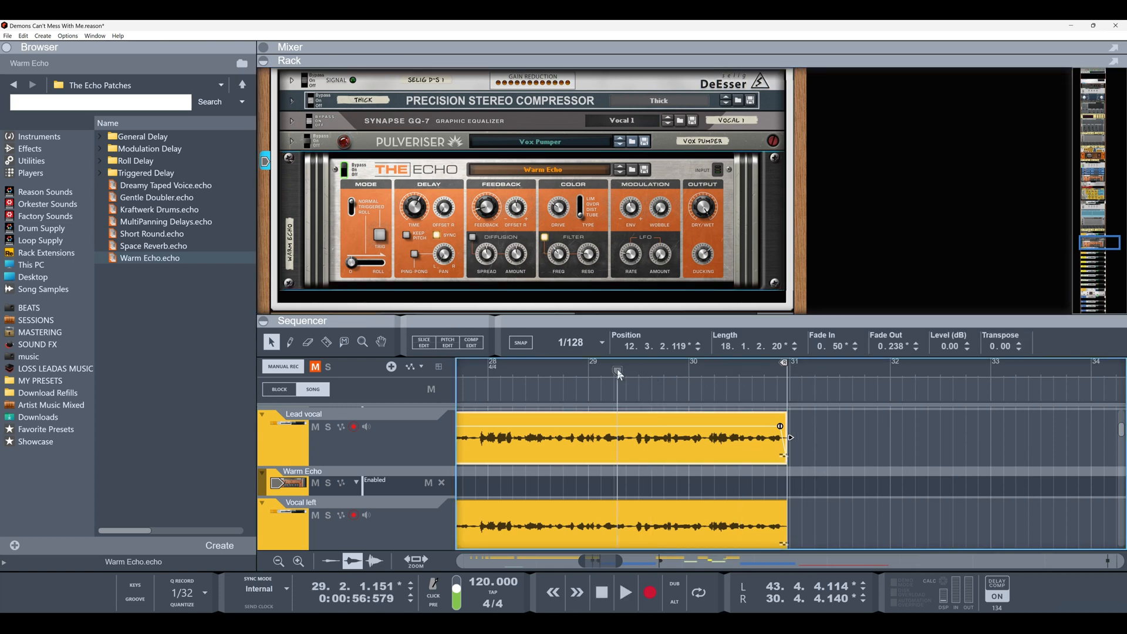
- Clear all track mutes, mute the BEAT BMajor track again and play the lead vocal from bar 29
left_click(315, 367)
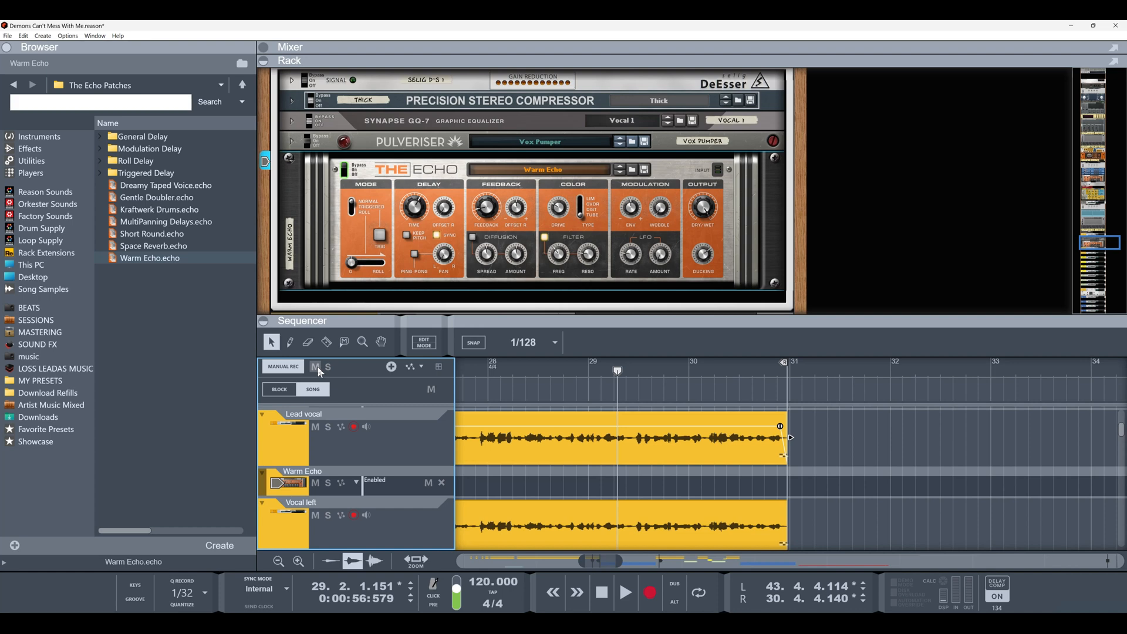
scroll(487, 453, "up", 3)
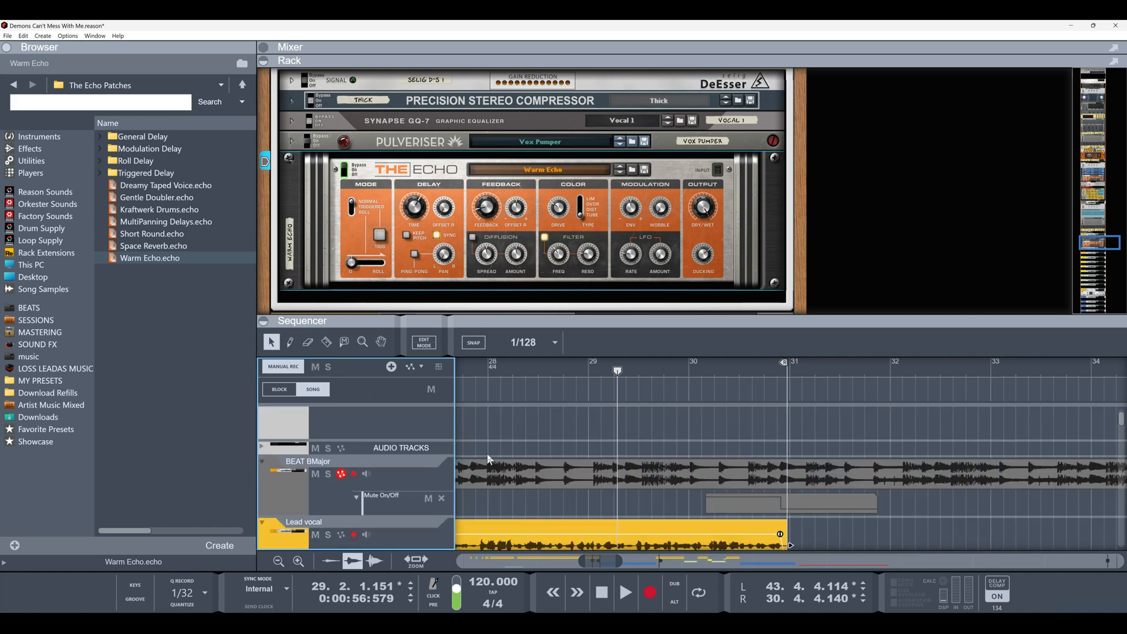
left_click(316, 475)
scroll(497, 496, "down", 3)
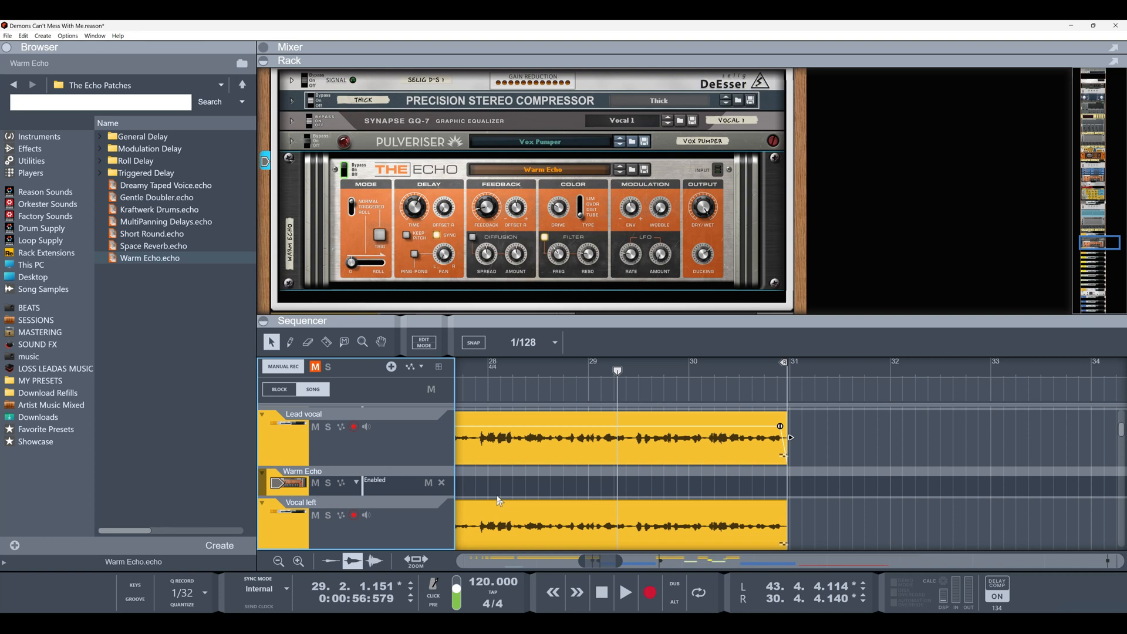
key("space")
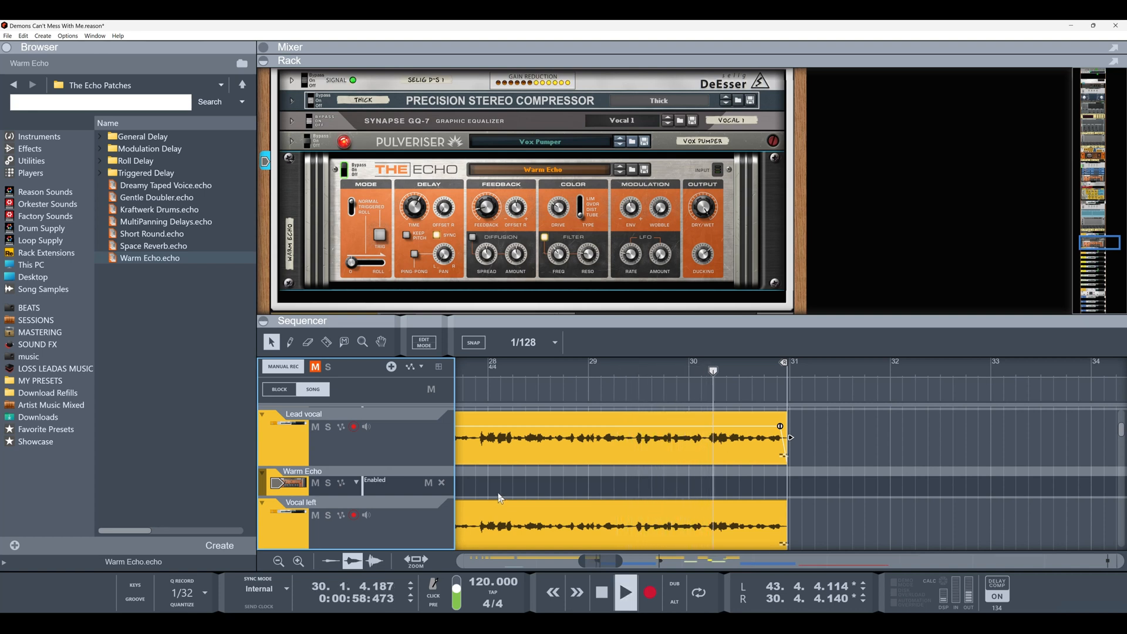
key("space")
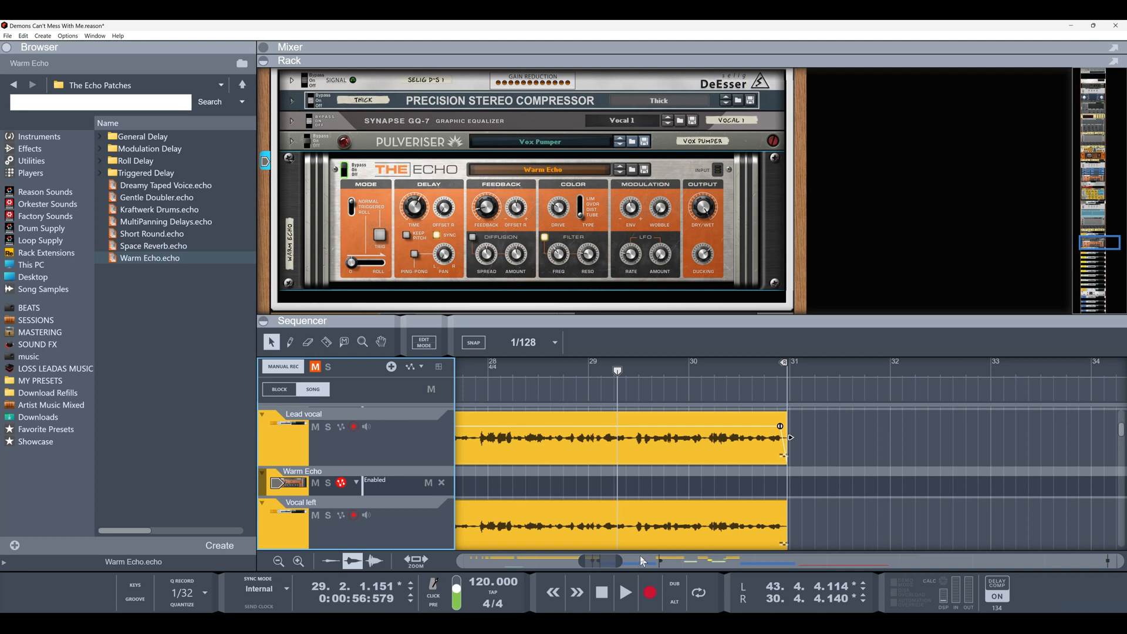
left_click(650, 593)
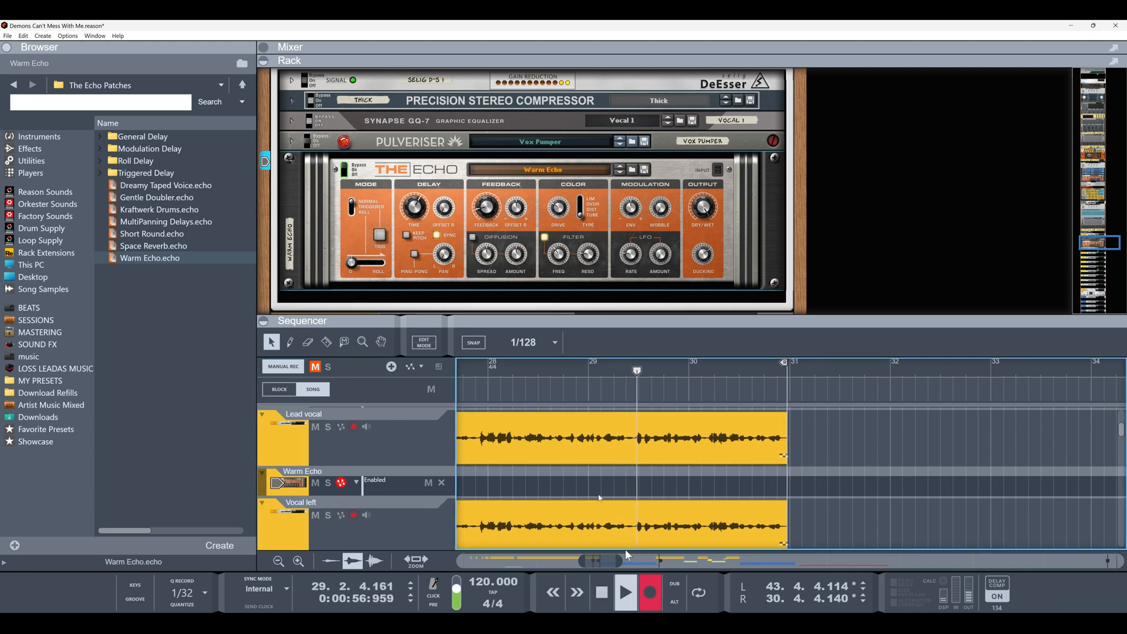
left_click(347, 170)
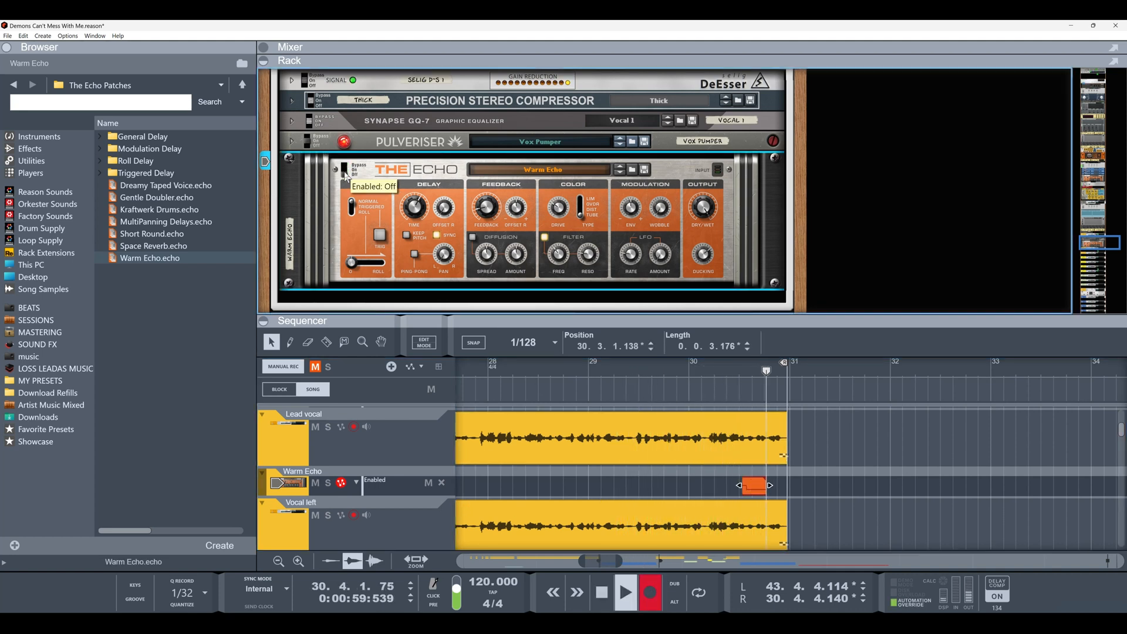
key("space")
left_click(347, 170)
key("Delete")
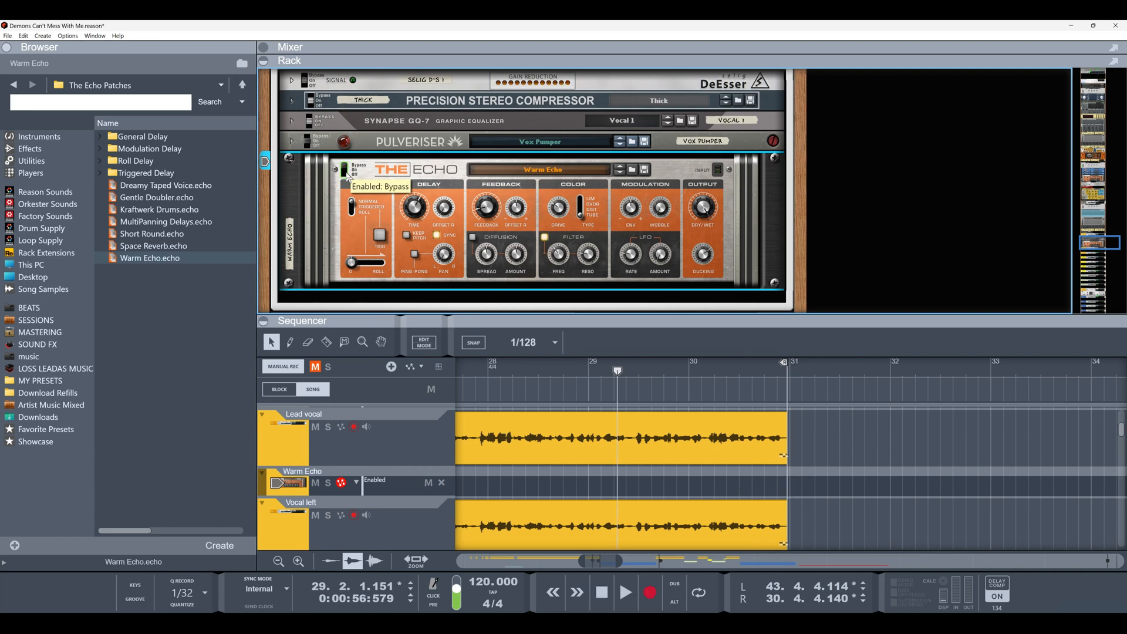
- Record automation switching The Echo from Bypass to On at about 30.3.1.149 and play the result from bar 29
left_click(649, 593)
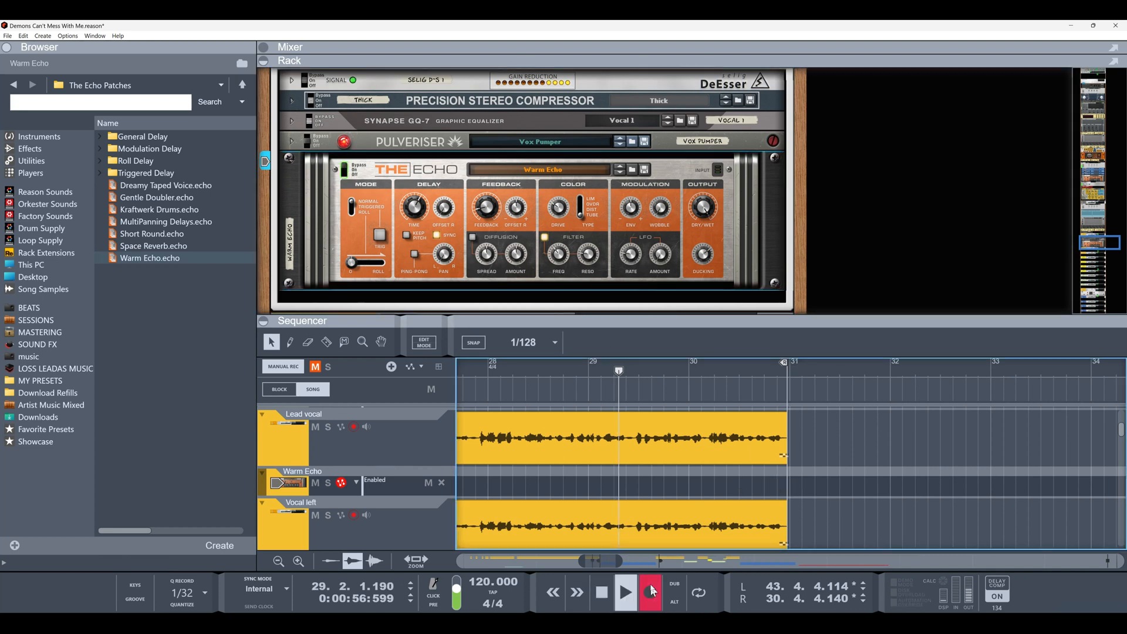
left_click(347, 170)
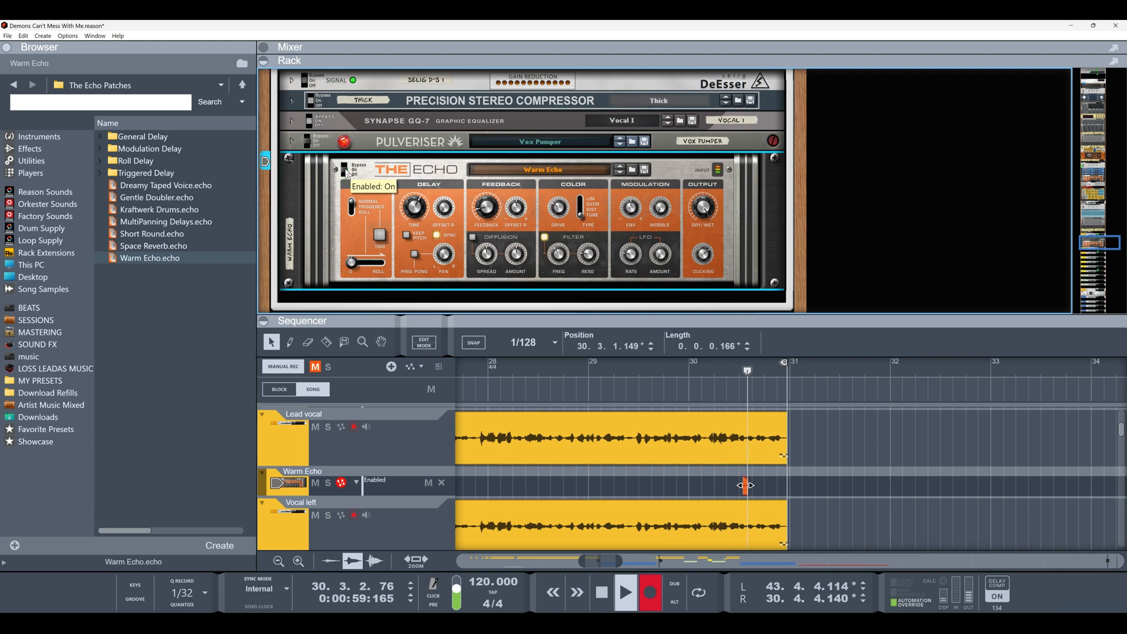
key("space")
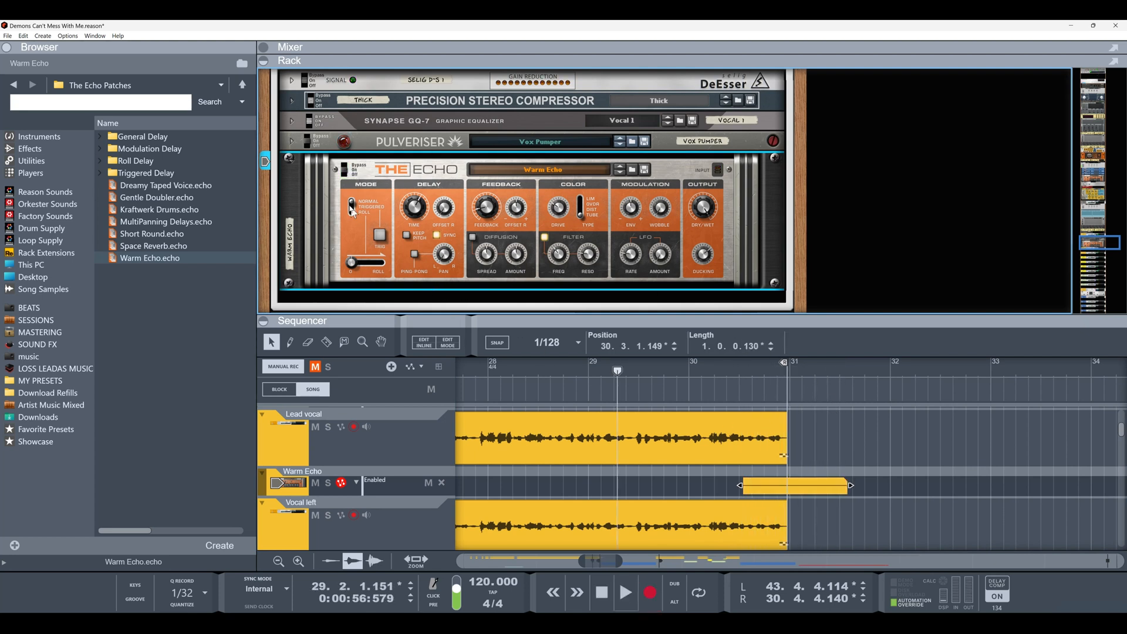
key("space")
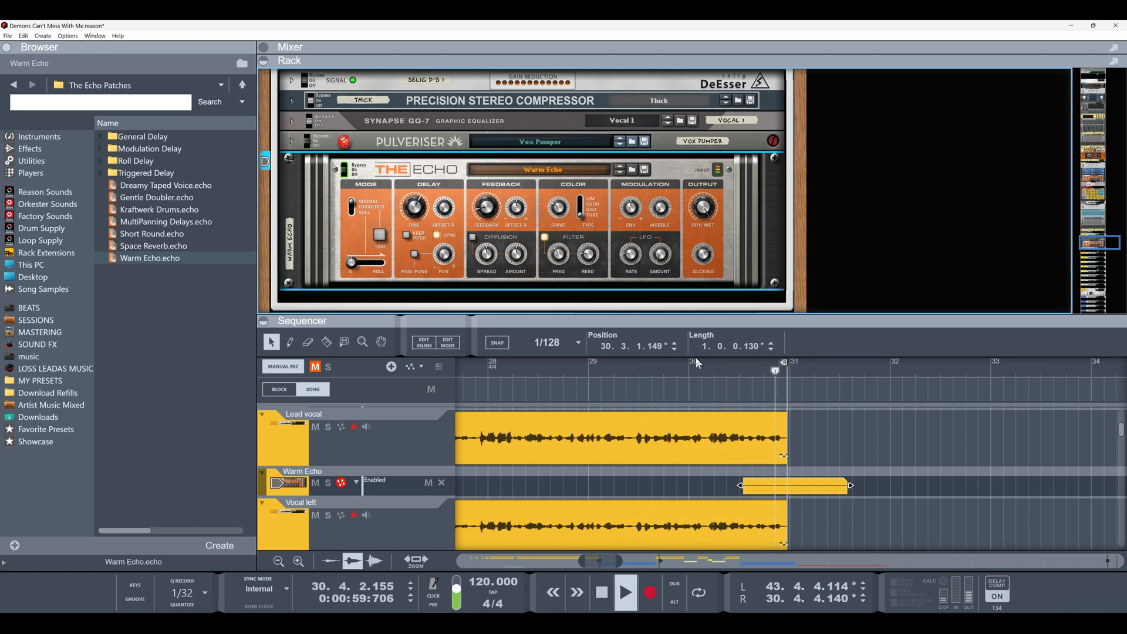
key("space")
- Open the recorded Warm Echo automation clip for inline editing and play the transition from bar 29
left_click(784, 492)
double_click(785, 493)
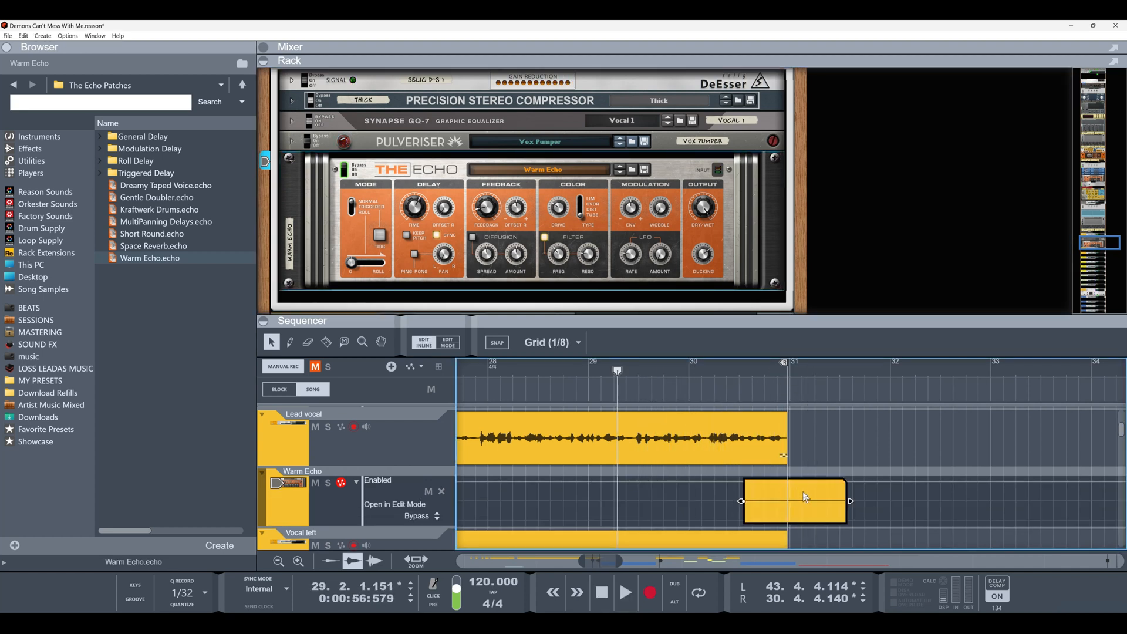
key("space")
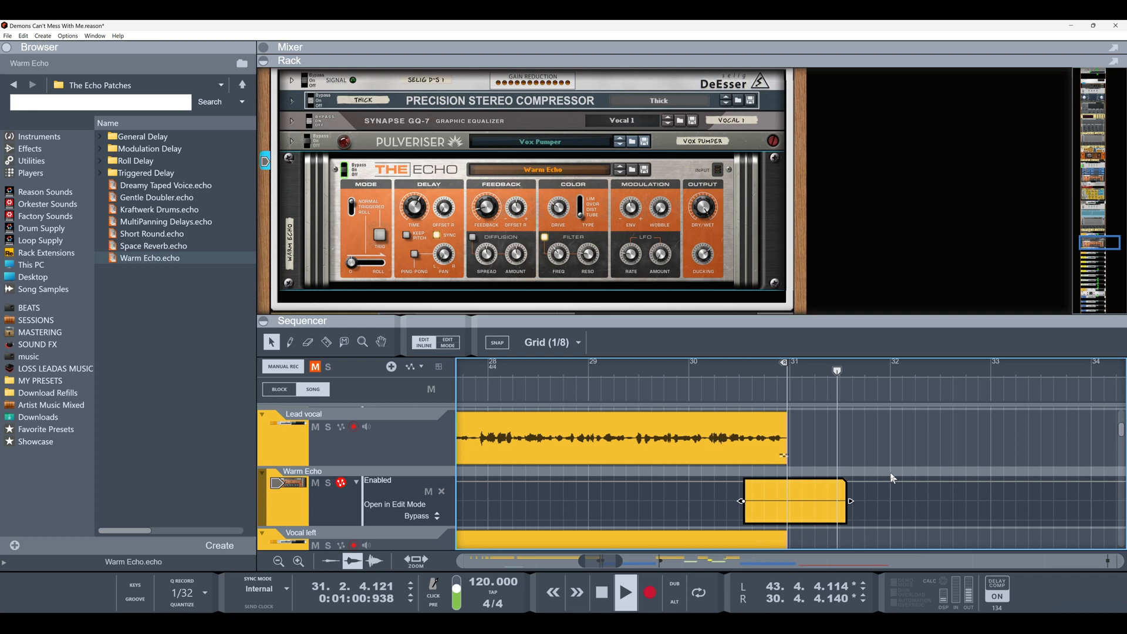
key("space")
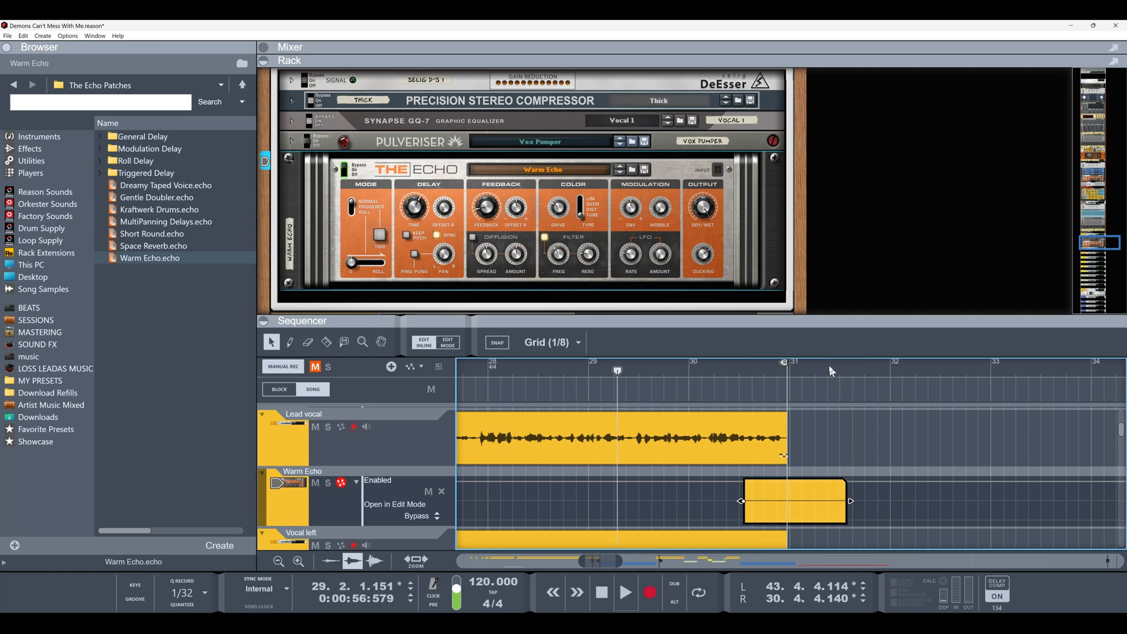
scroll(827, 367, "down", 5)
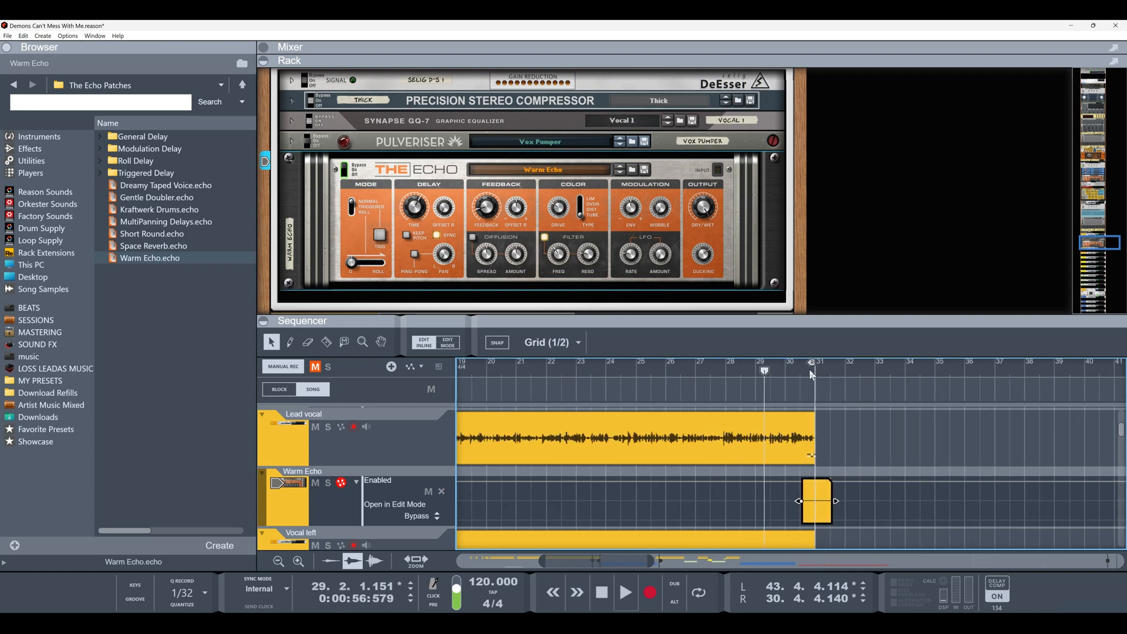
scroll(809, 368, "up", 5)
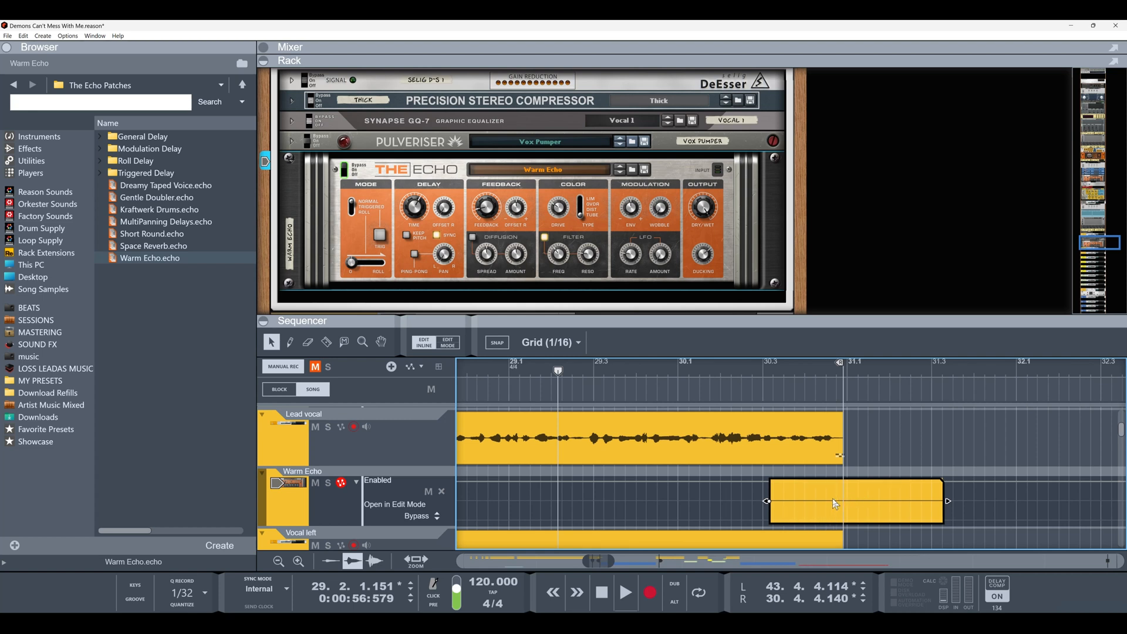
- Move the Warm Echo automation clip to position 30.3.3.221 near the end of the lead vocal
left_click(981, 530)
left_click_drag(778, 490, 796, 489)
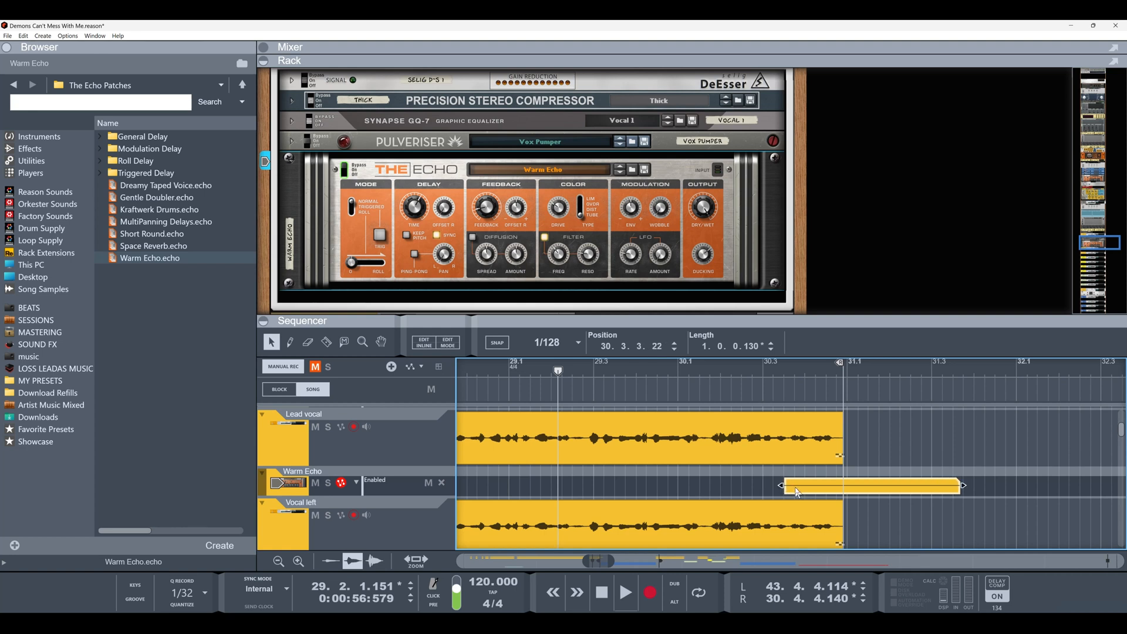
double_click(797, 492)
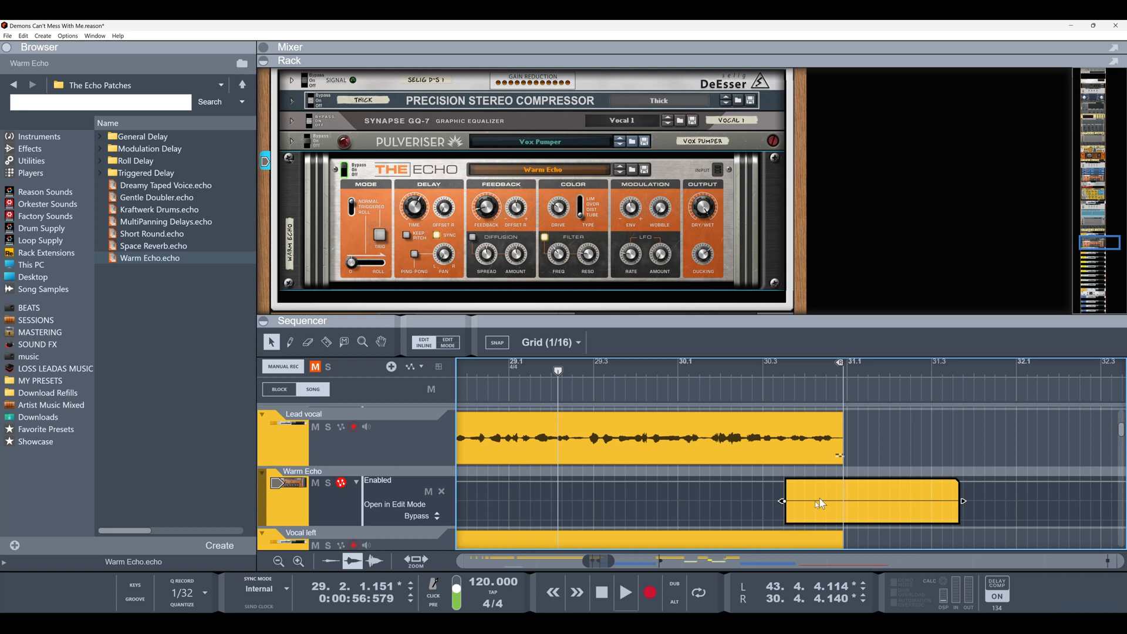
left_click(807, 503)
left_click(843, 502)
left_click(862, 505)
key("ctrl+z")
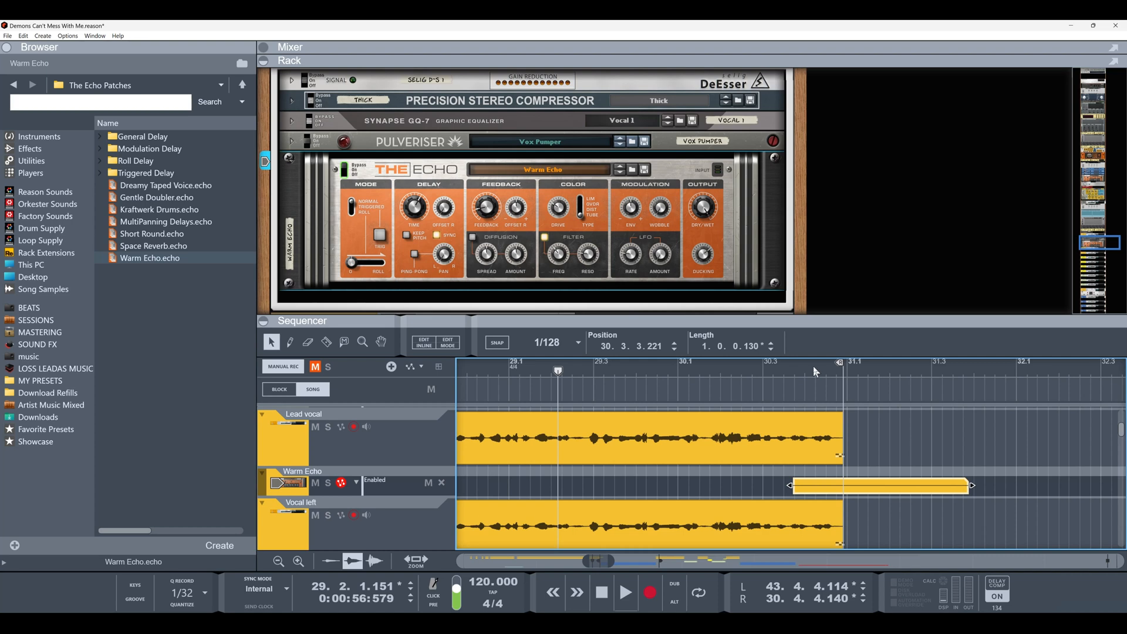
- Play the end of the vocal section near bar 49 and place the Warm Echo automation clip there at 49.1.3.219
scroll(813, 366, "down", 6)
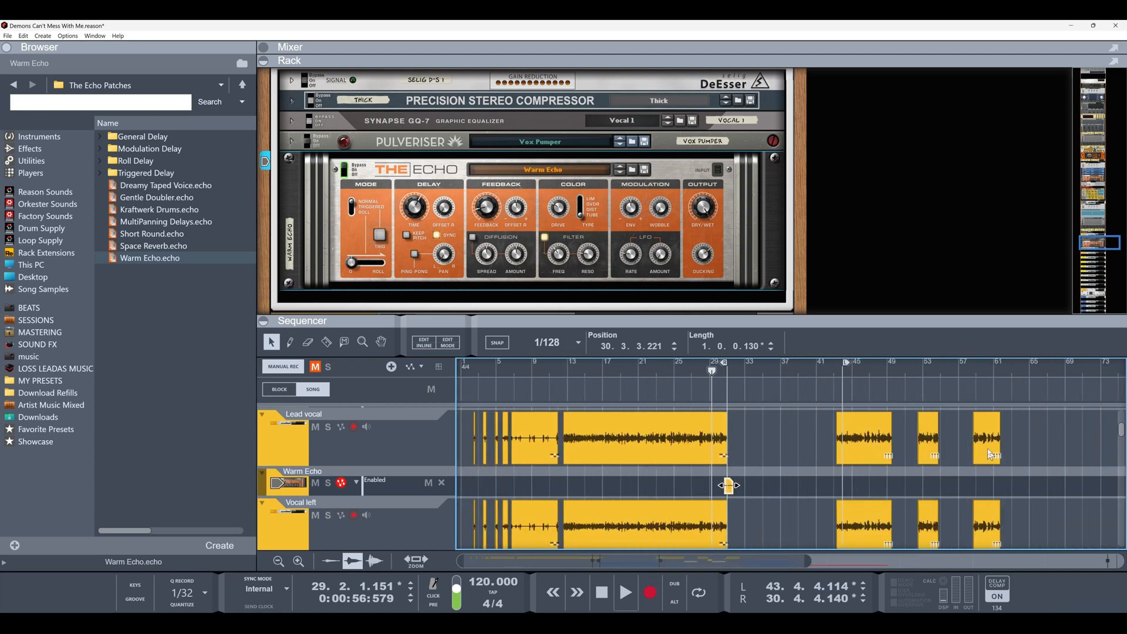
left_click(886, 369)
key("space")
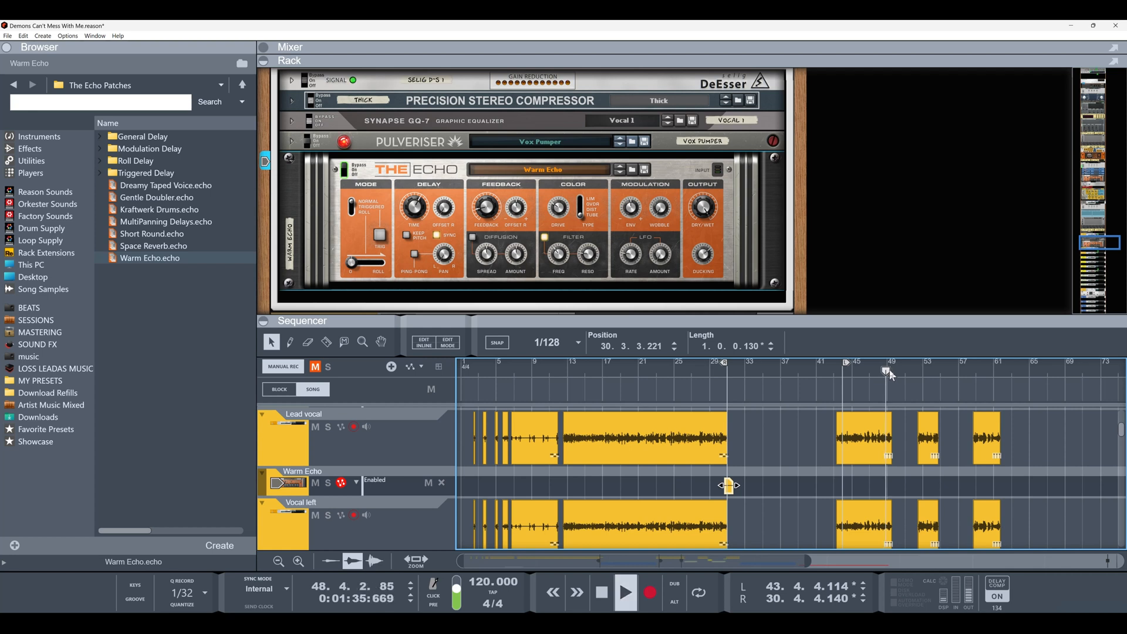
scroll(890, 368, "up", 3)
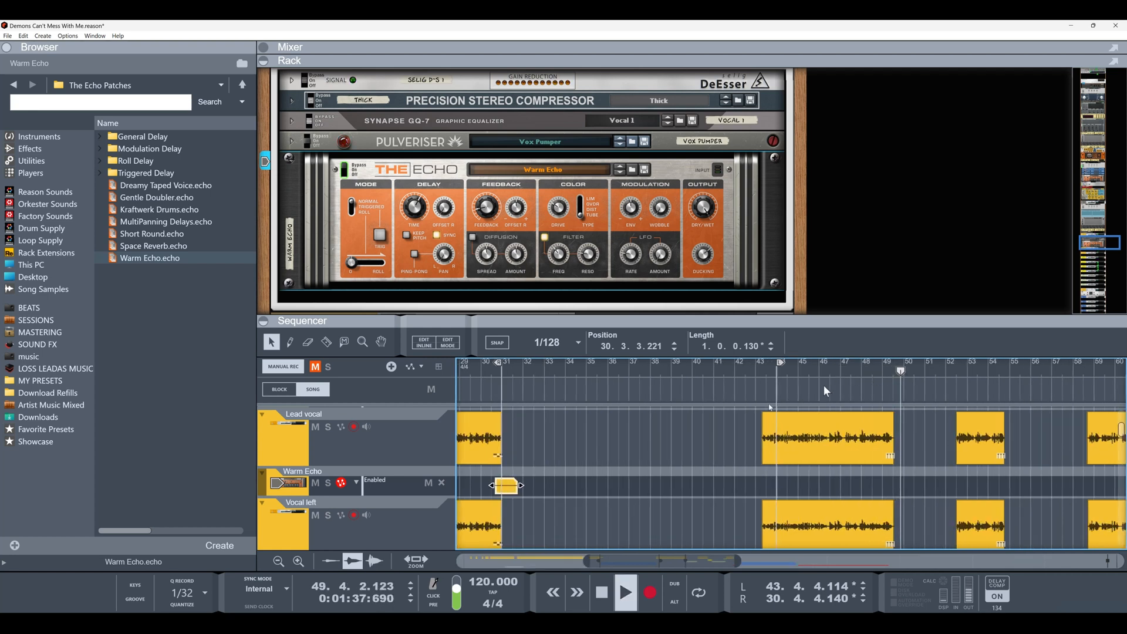
key("space")
left_click_drag(503, 495, 896, 487)
scroll(904, 368, "up", 5)
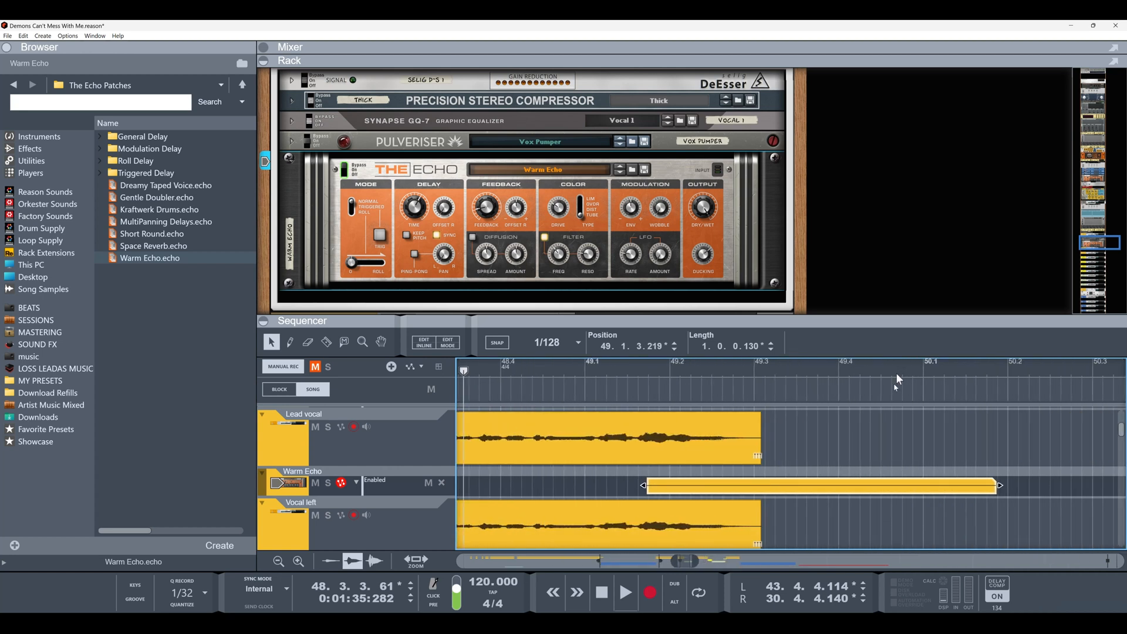
- Move the Warm Echo automation clip to 49.1.3.104 and play the end of the vocal section there
left_click_drag(762, 493, 752, 491)
key("space")
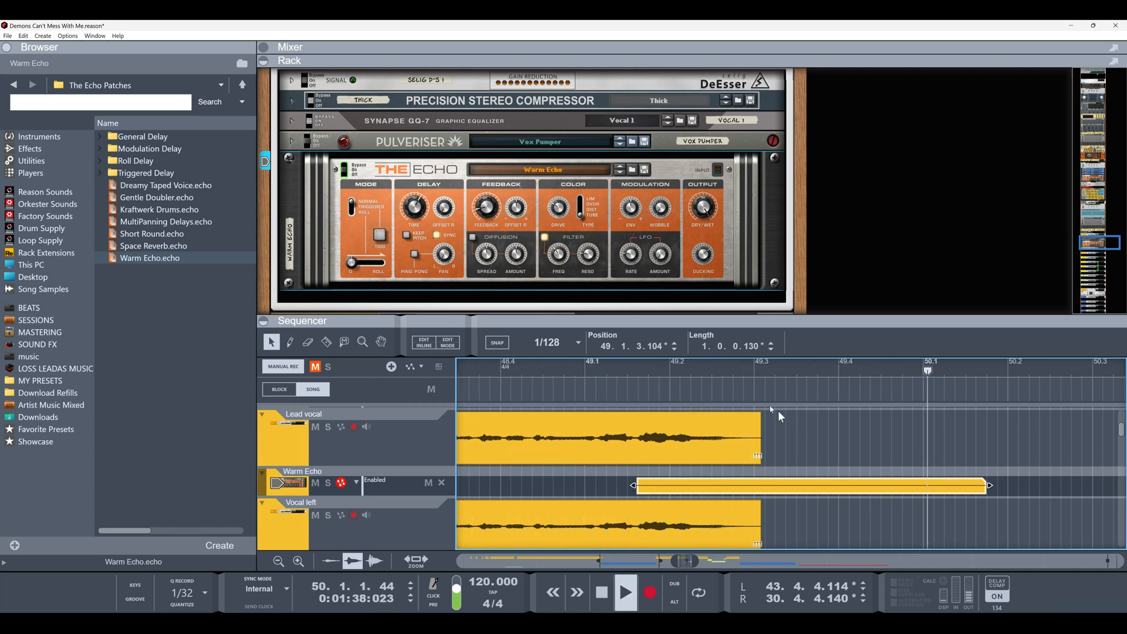
scroll(714, 369, "down", 3)
key("space")
key("space")
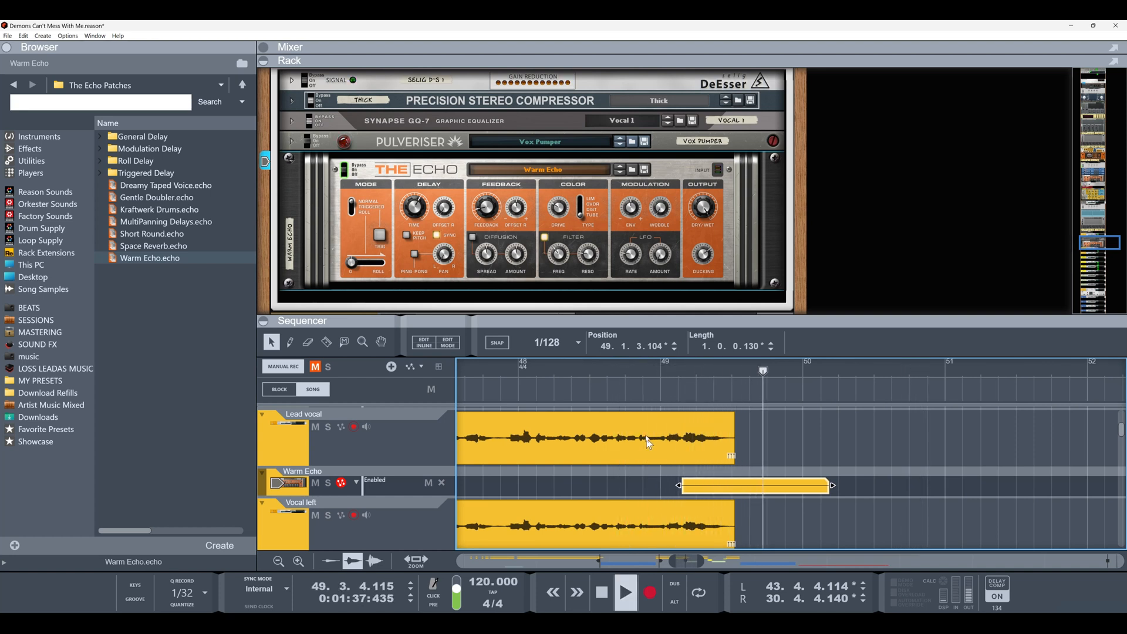
scroll(618, 366, "down", 2)
scroll(618, 370, "down", 3)
key("space")
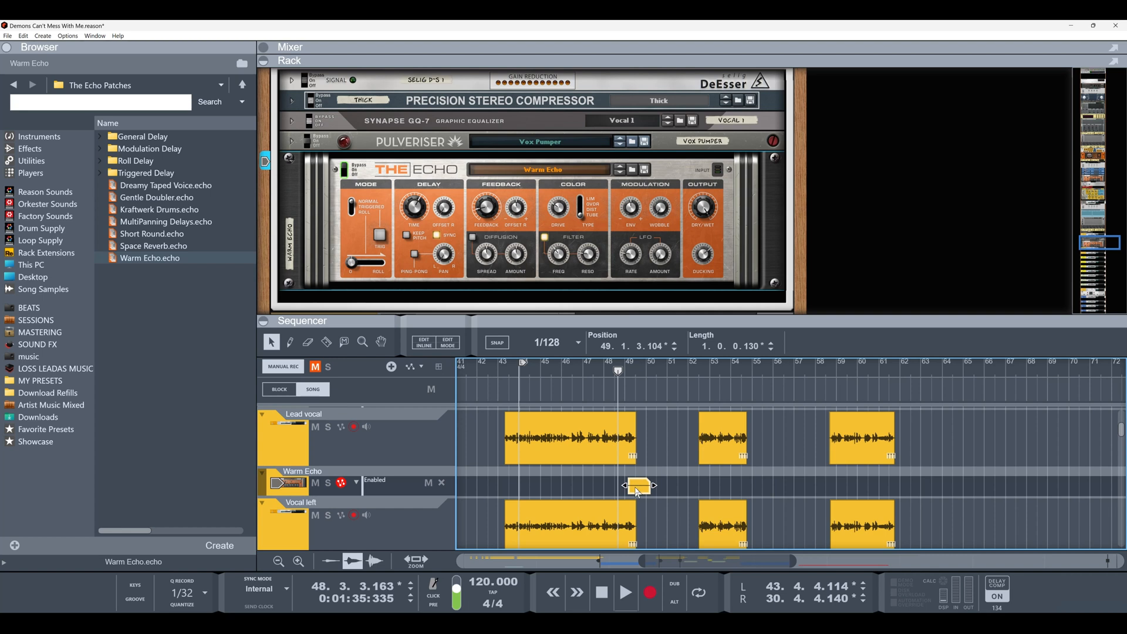
- Play the end of the last vocal section near bar 61 and copy the Warm Echo automation clip there at 61.3.1.229
key("space")
left_click(883, 368)
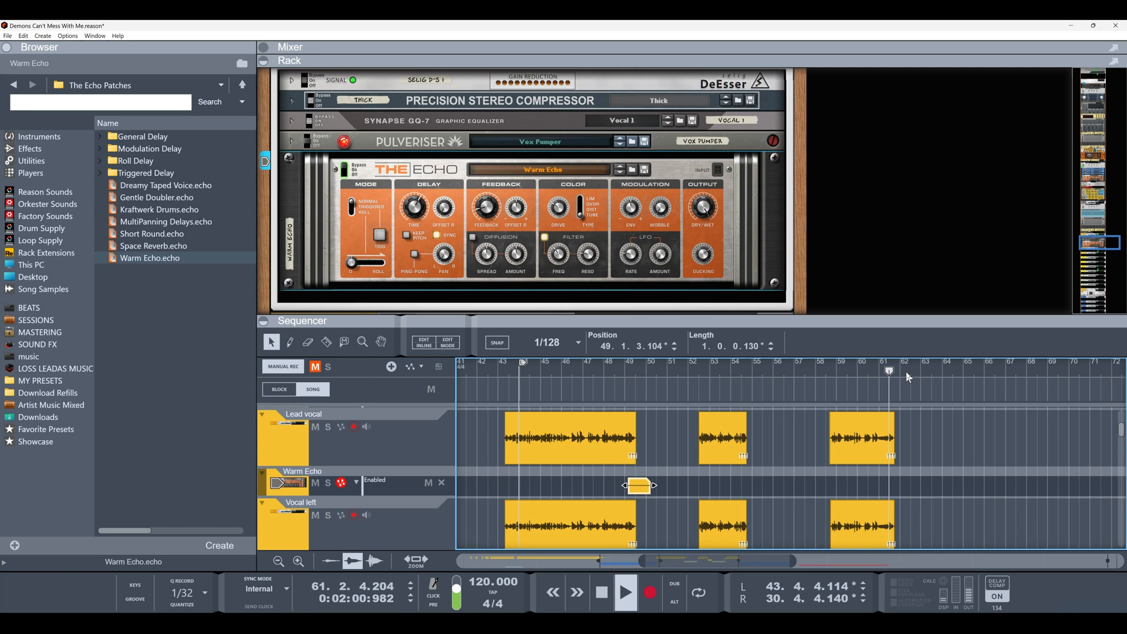
key("space")
scroll(895, 369, "up", 3)
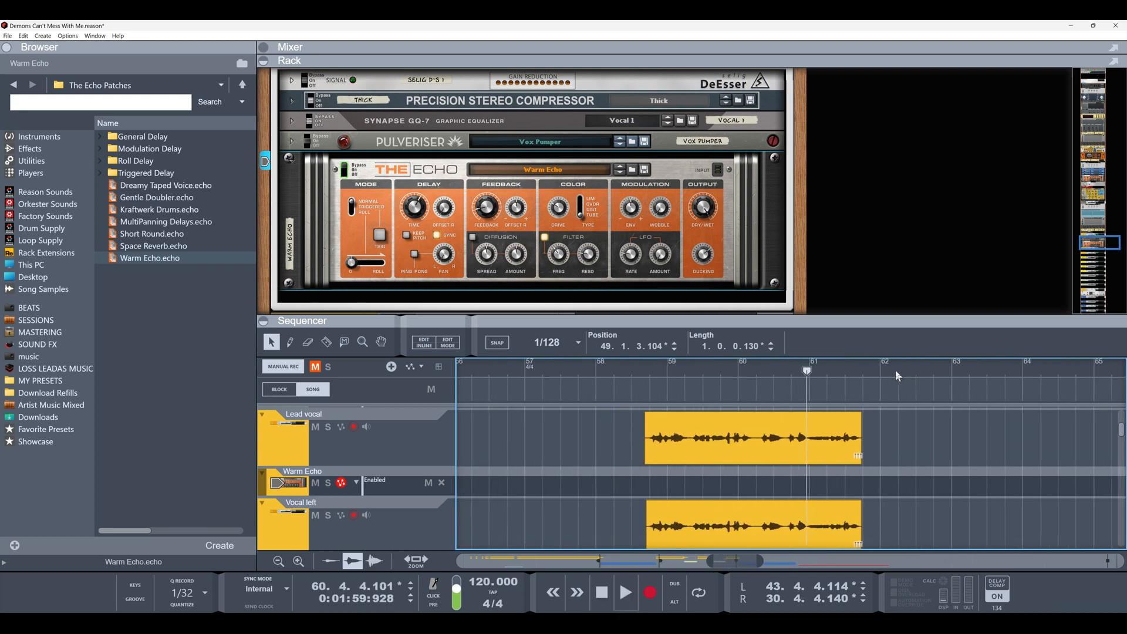
scroll(896, 370, "down", 2)
scroll(689, 371, "down", 3)
left_click_drag(544, 473, 791, 472)
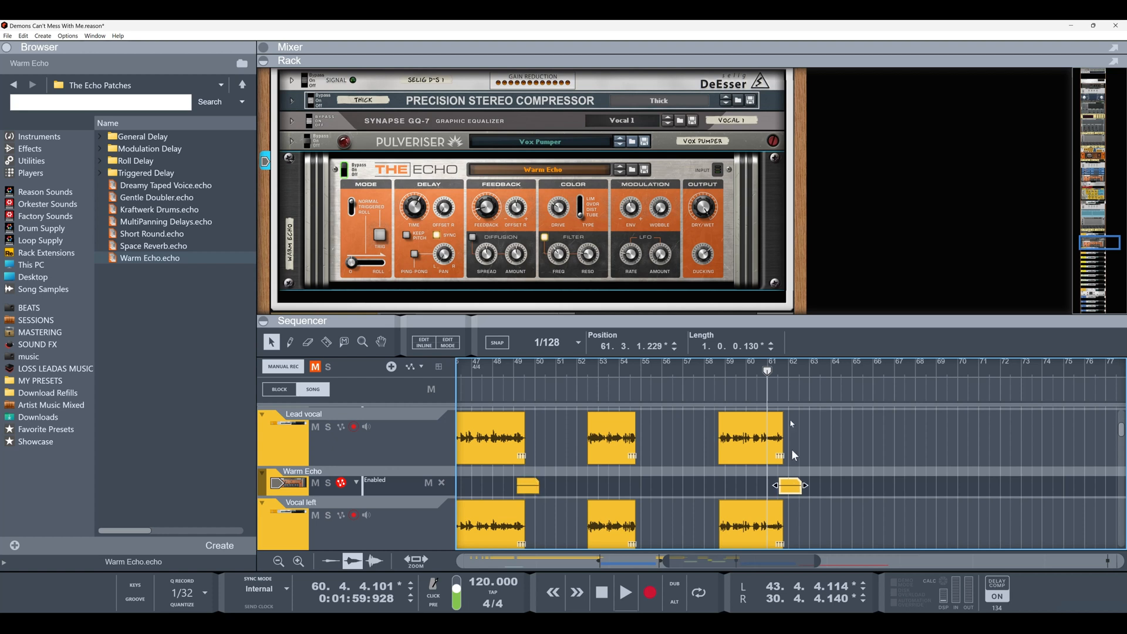
- Move the copied Warm Echo clip to 61.2.4.116 and play the end of the last vocal section
scroll(783, 366, "up", 6)
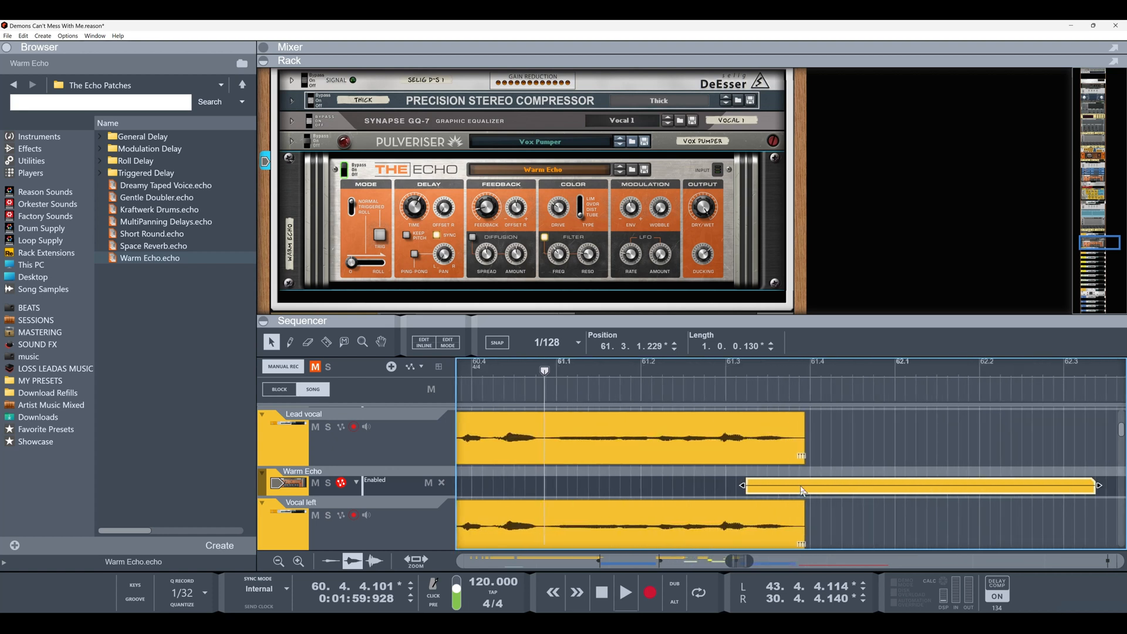
left_click_drag(802, 489, 770, 489)
key("space")
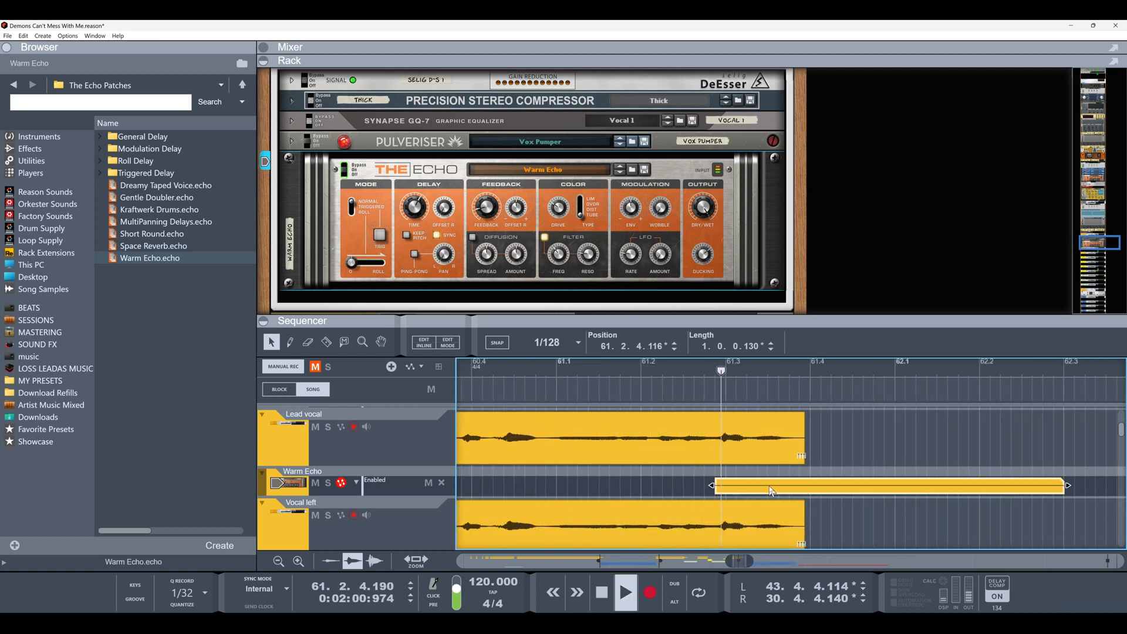
key("space")
key("space")
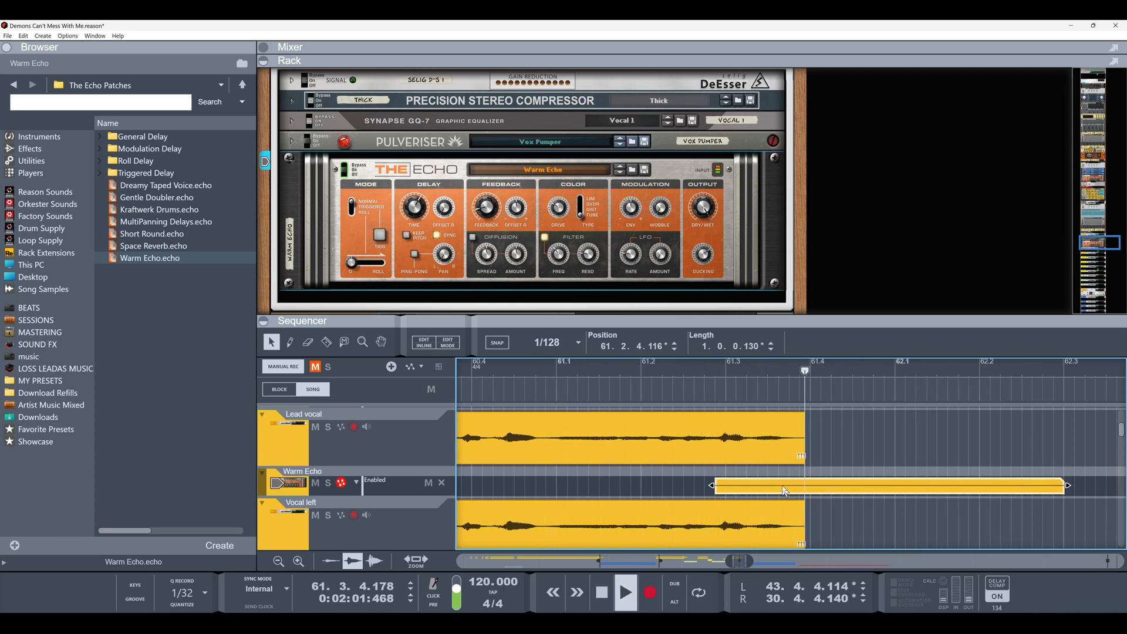
key("space")
key("space")
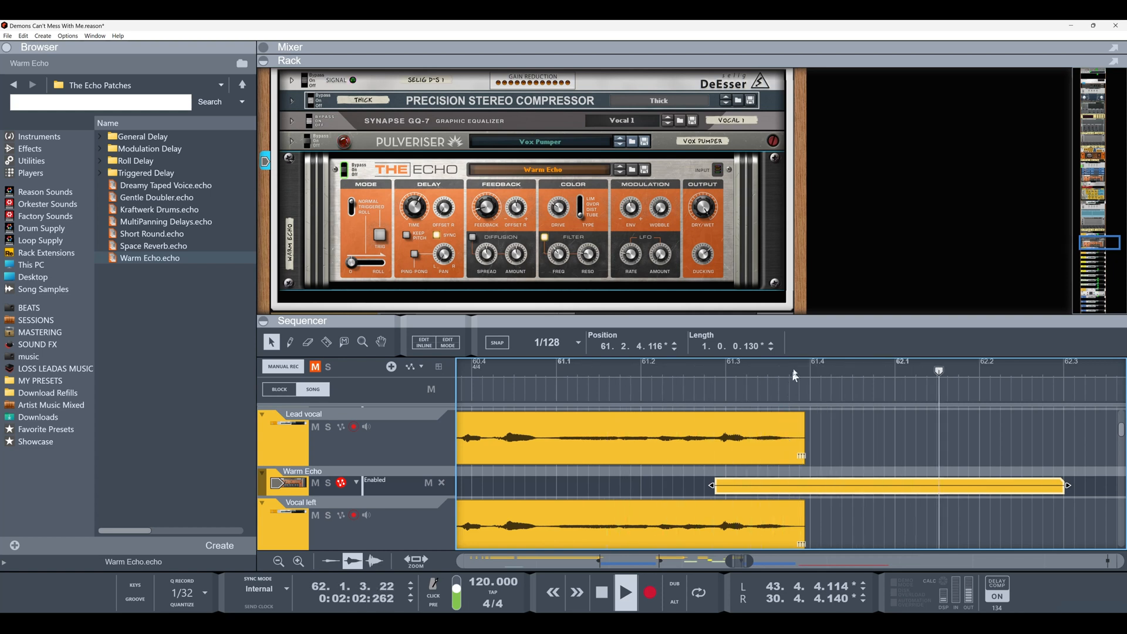
scroll(796, 365, "down", 10)
key("space")
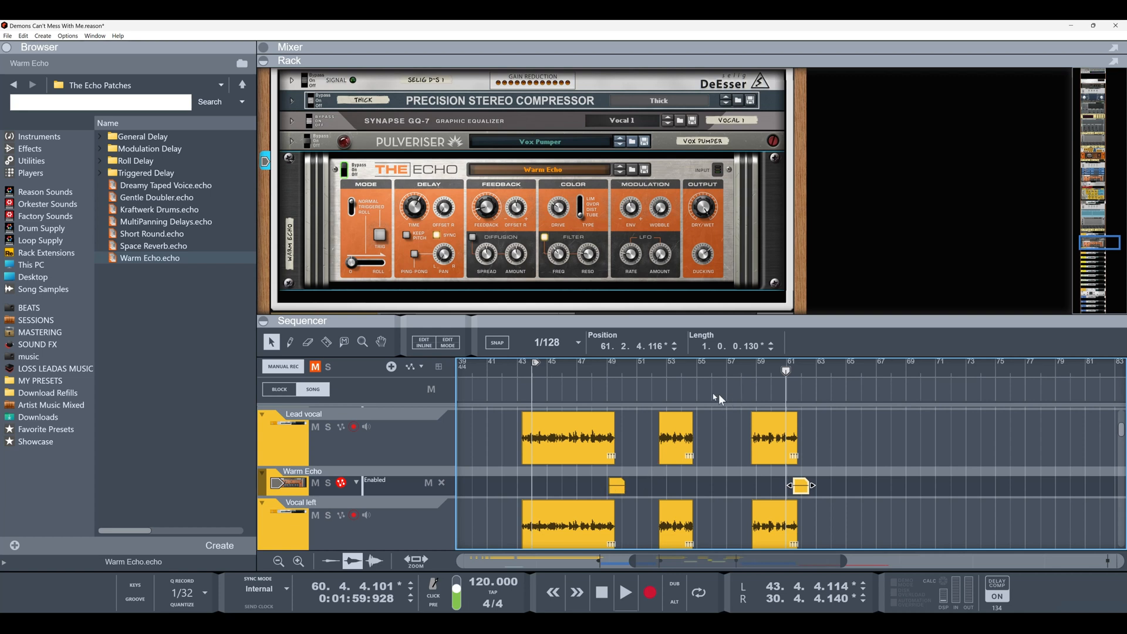
- Place the song position at 54.2.2.190, near the end of the middle lead vocal clip
left_click(727, 378)
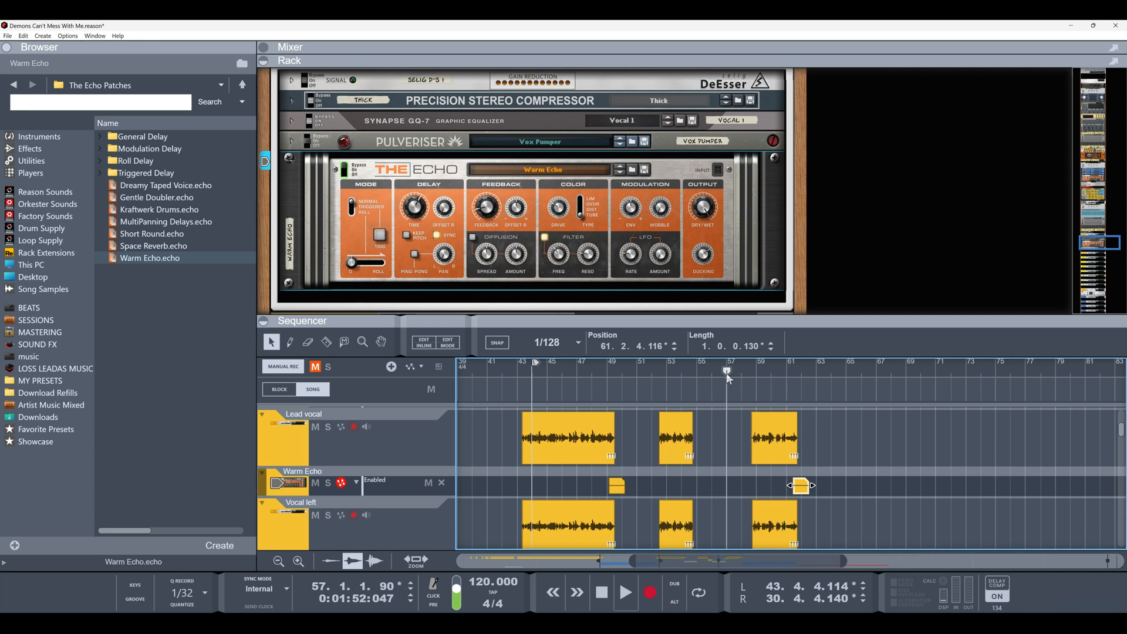
left_click(686, 377)
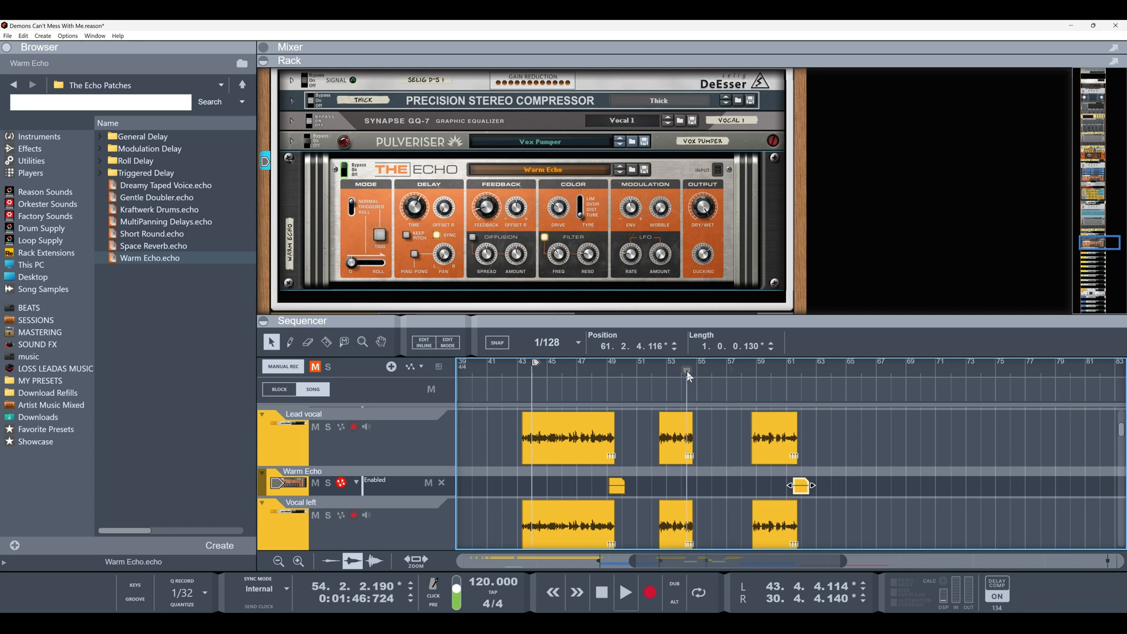
right_click(694, 449)
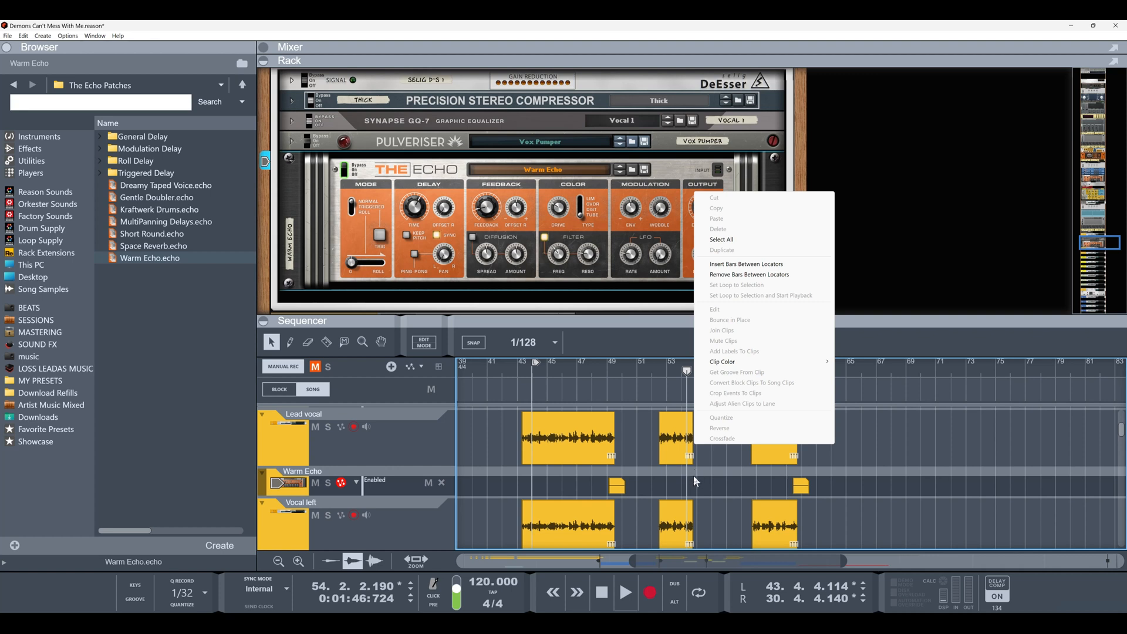
left_click(692, 343)
scroll(696, 376, "up", 10)
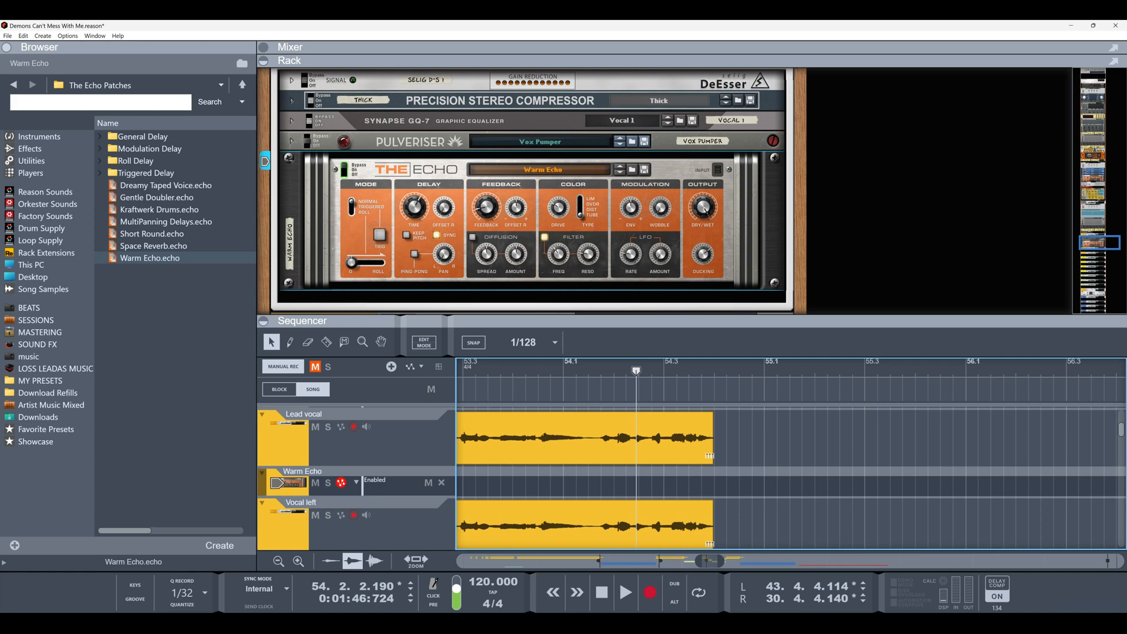
left_click(1071, 26)
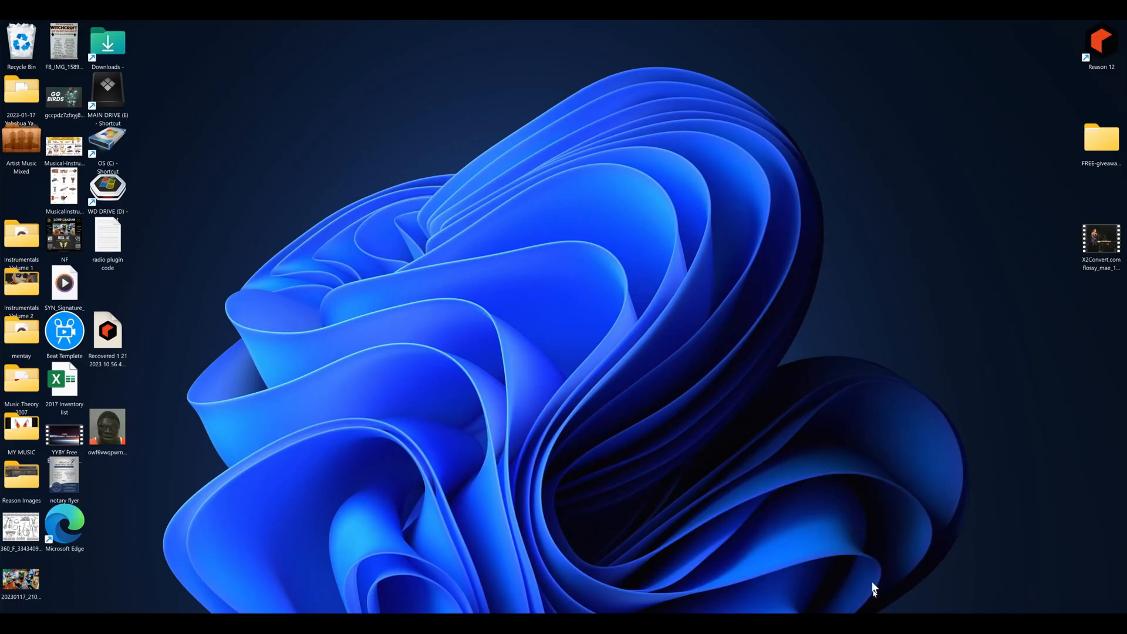
mouse_move(878, 610)
left_click(813, 604)
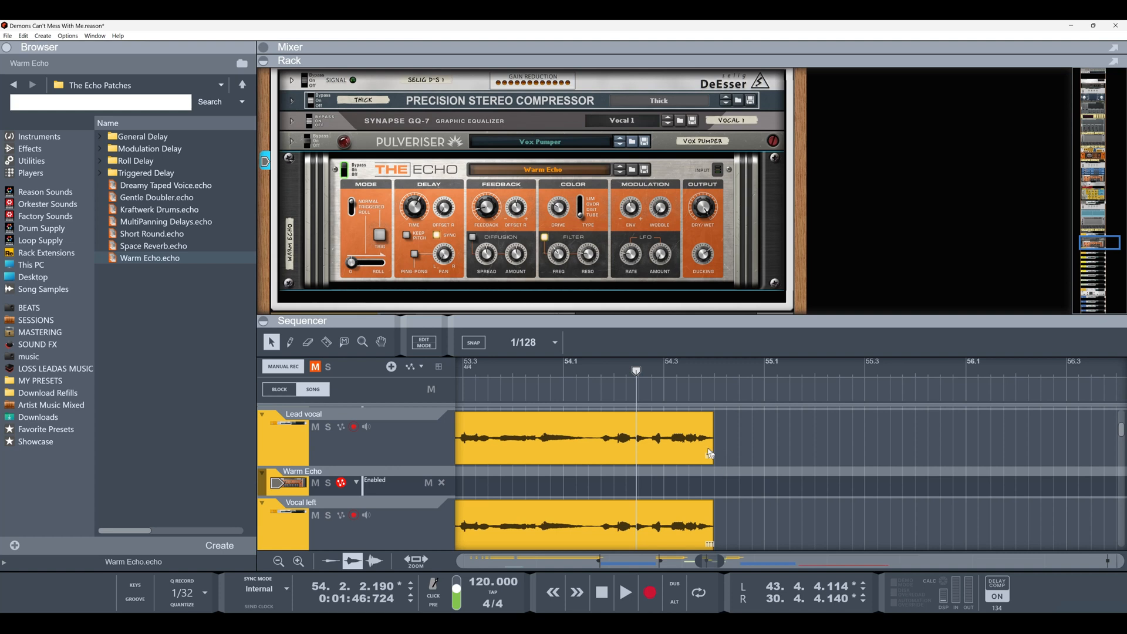
- Open the Warm Echo automation clip near bar 49 for inline editing and select its point at 49.4.1.184
scroll(706, 357, "down", 5)
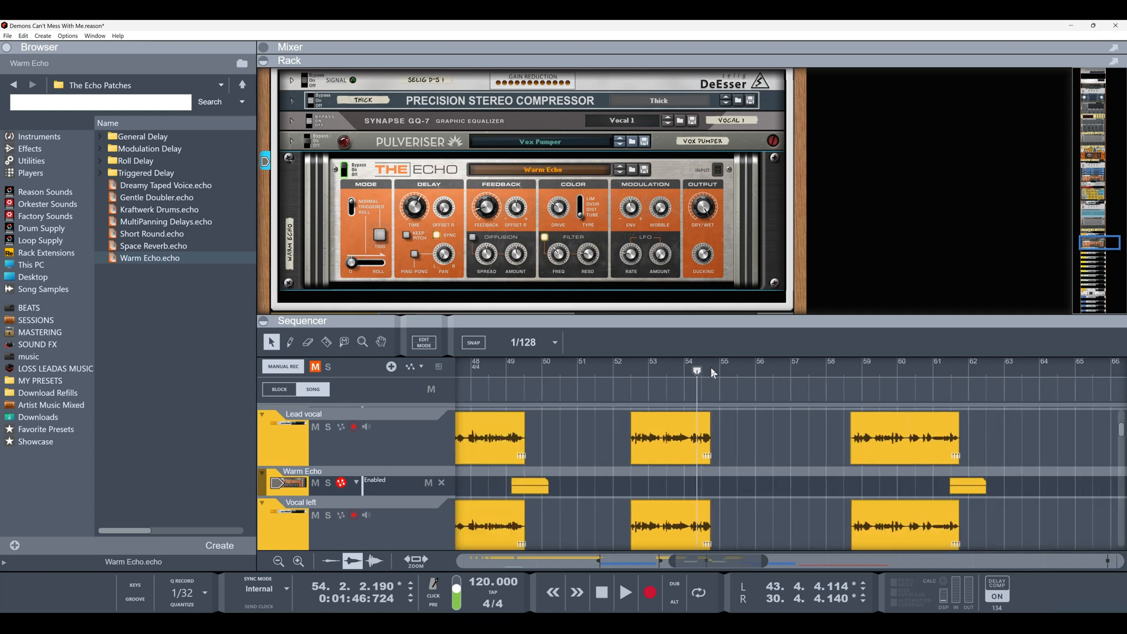
double_click(529, 489)
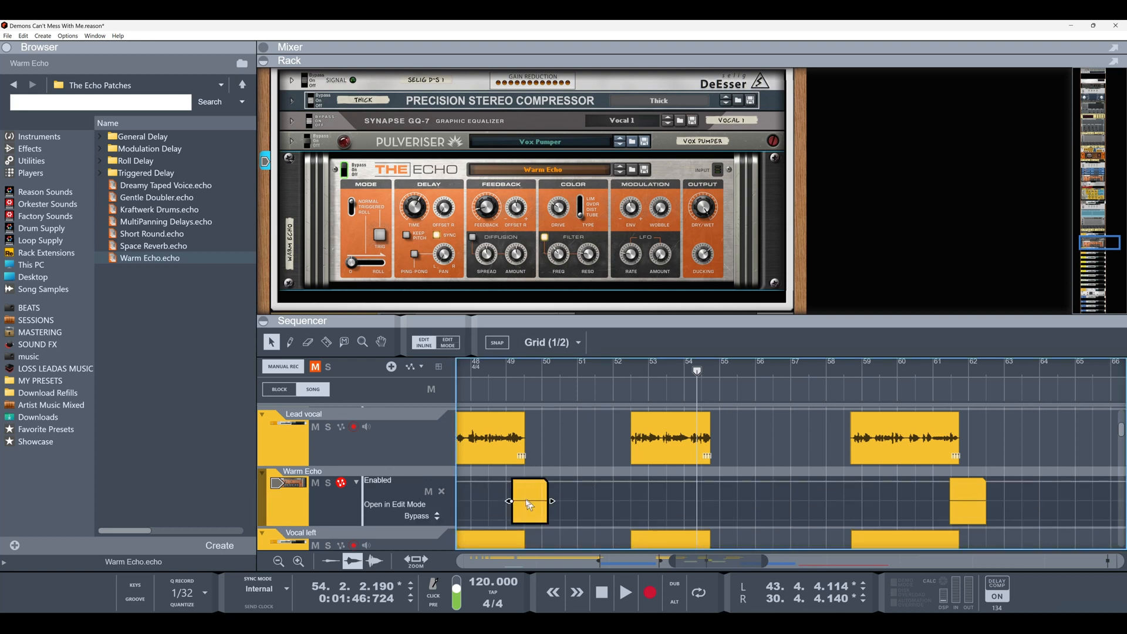
double_click(535, 501)
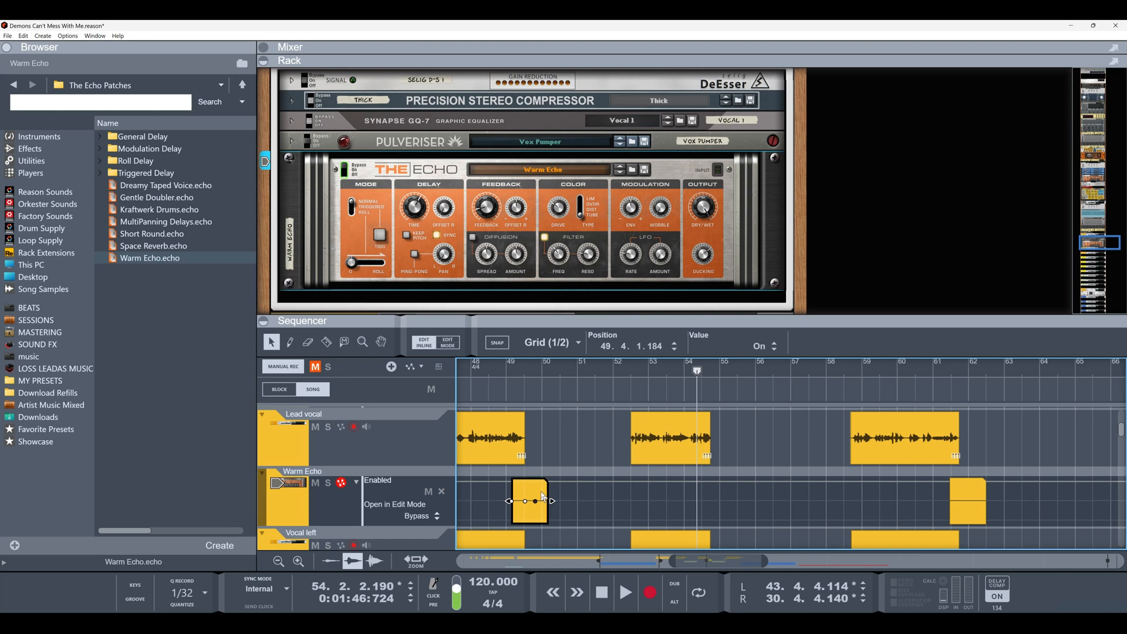
- Expand the sequencer to full height to show the vocal tracks together
scroll(635, 365, "down", 4)
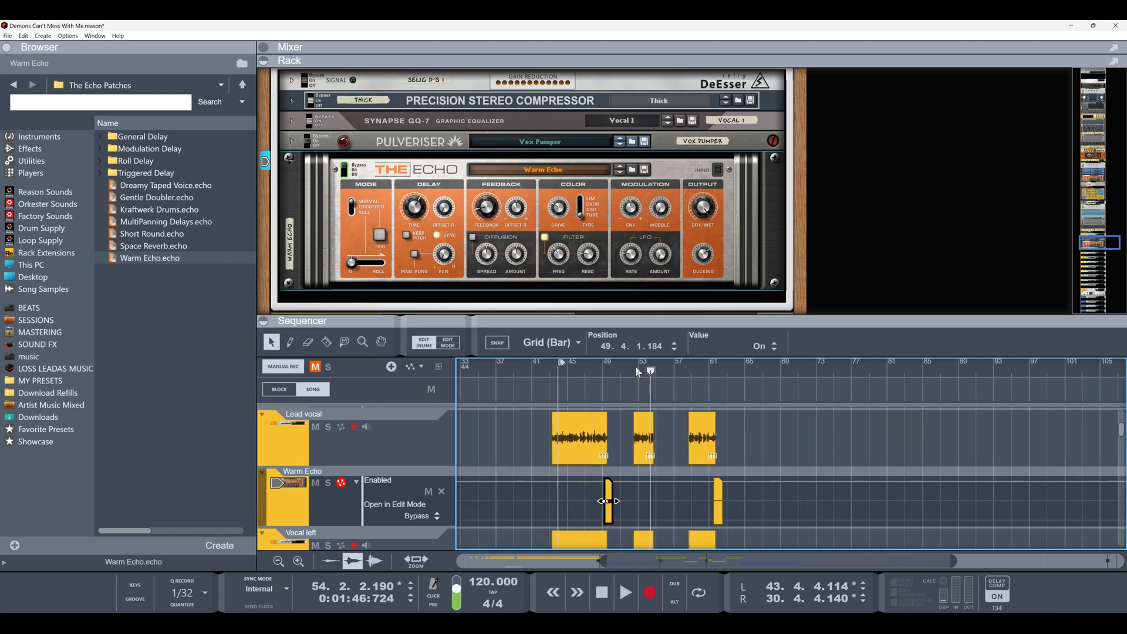
scroll(527, 469, "down", 3)
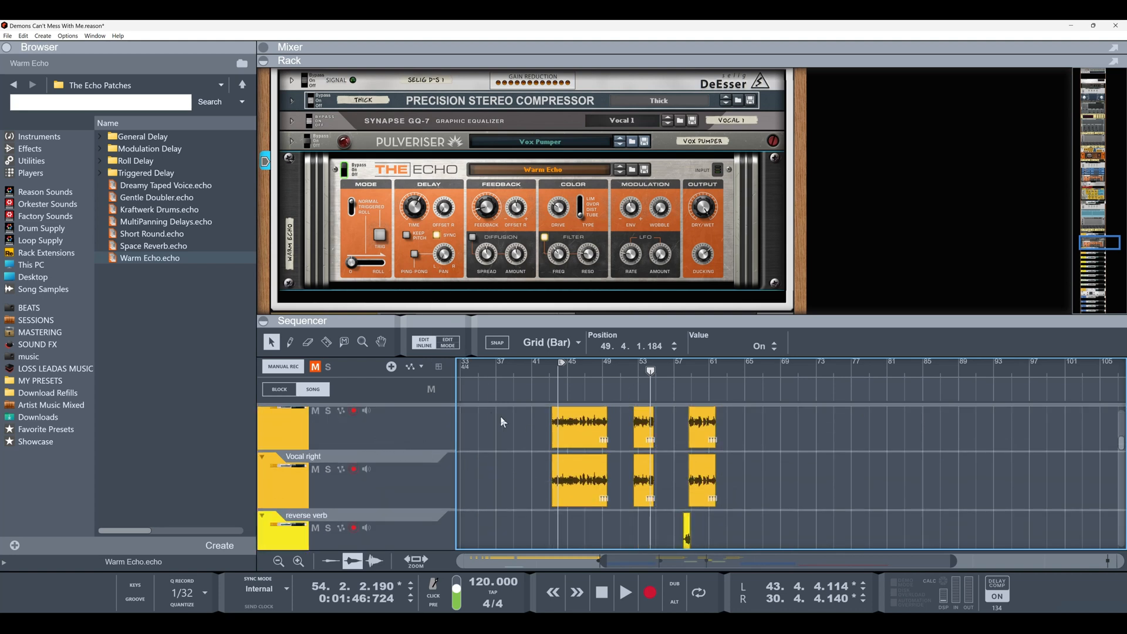
scroll(503, 421, "up", 2)
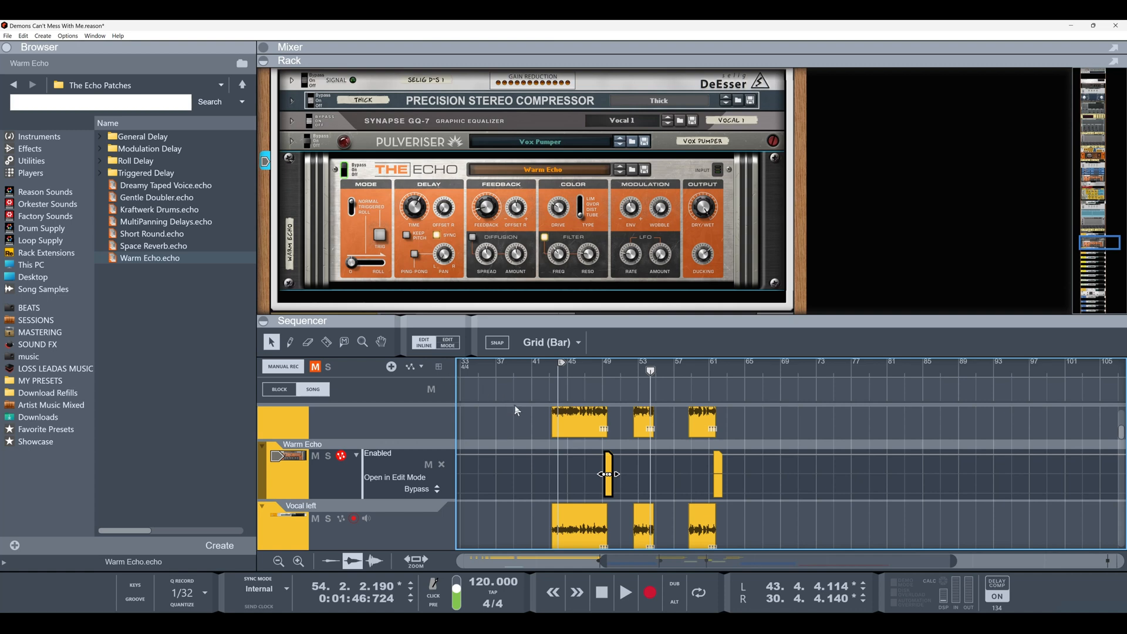
double_click(539, 322)
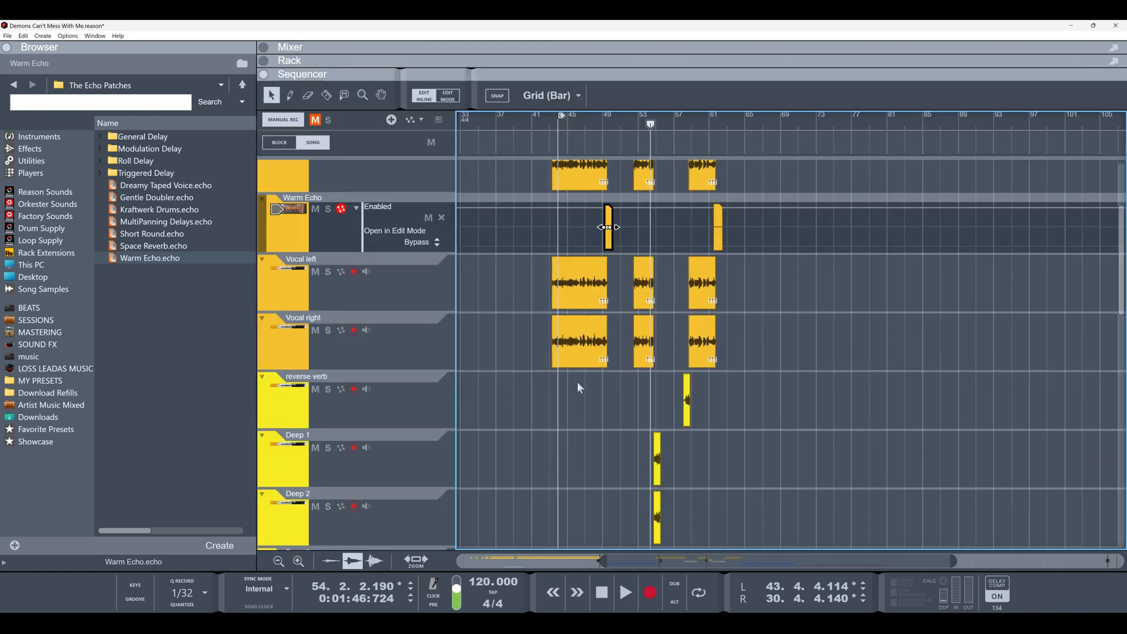
- Change the track color of the Warm Echo track to Lemon
left_click(368, 209)
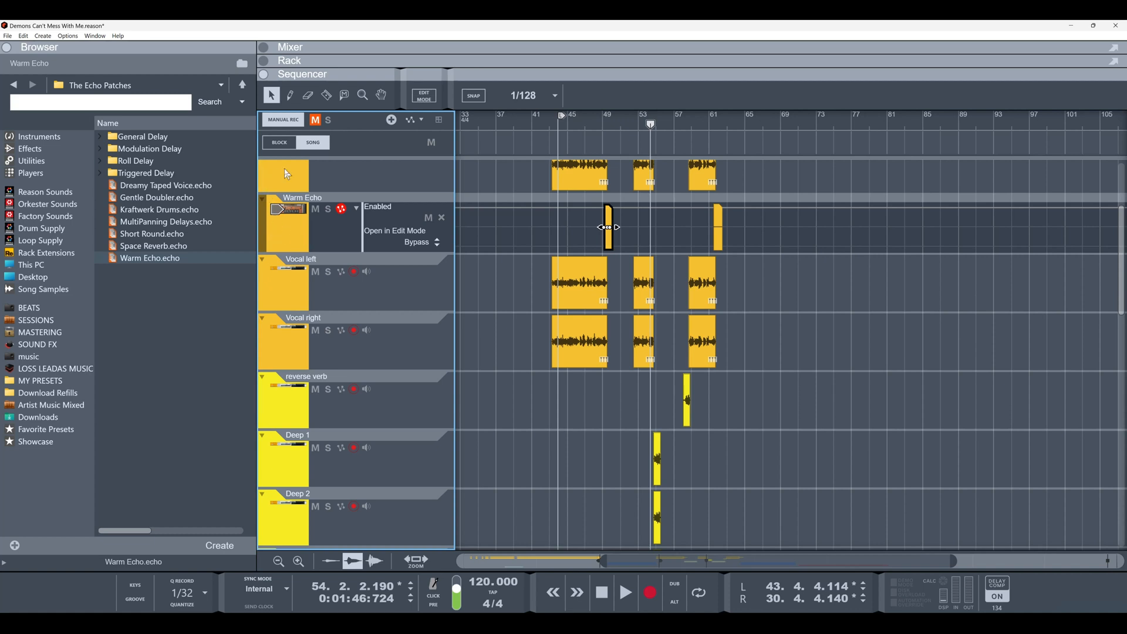
right_click(295, 239)
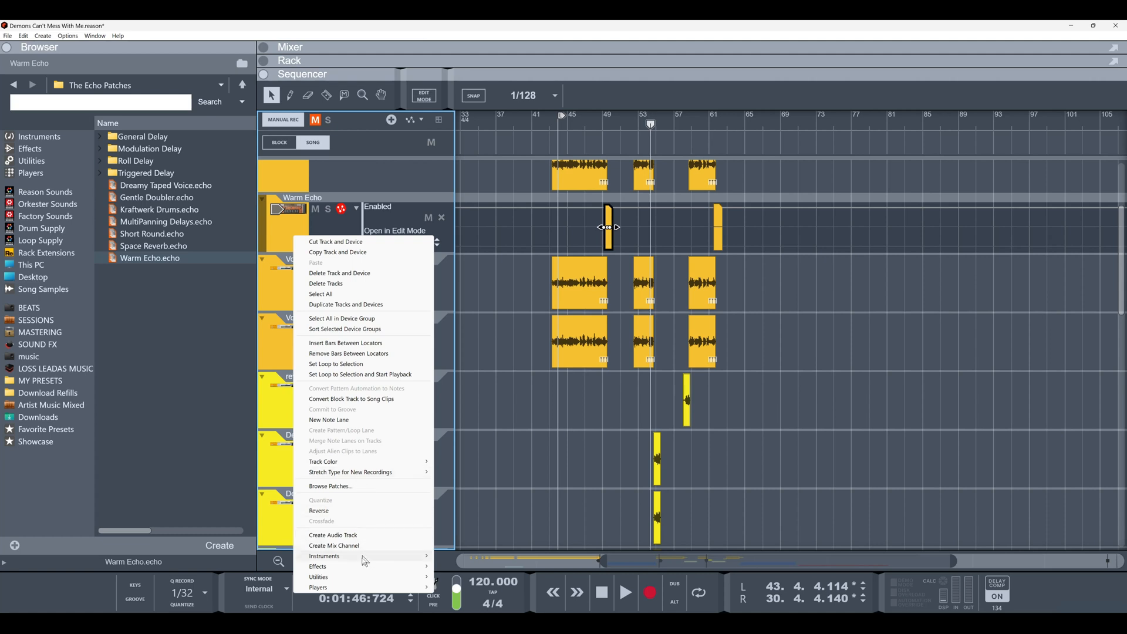
mouse_move(359, 462)
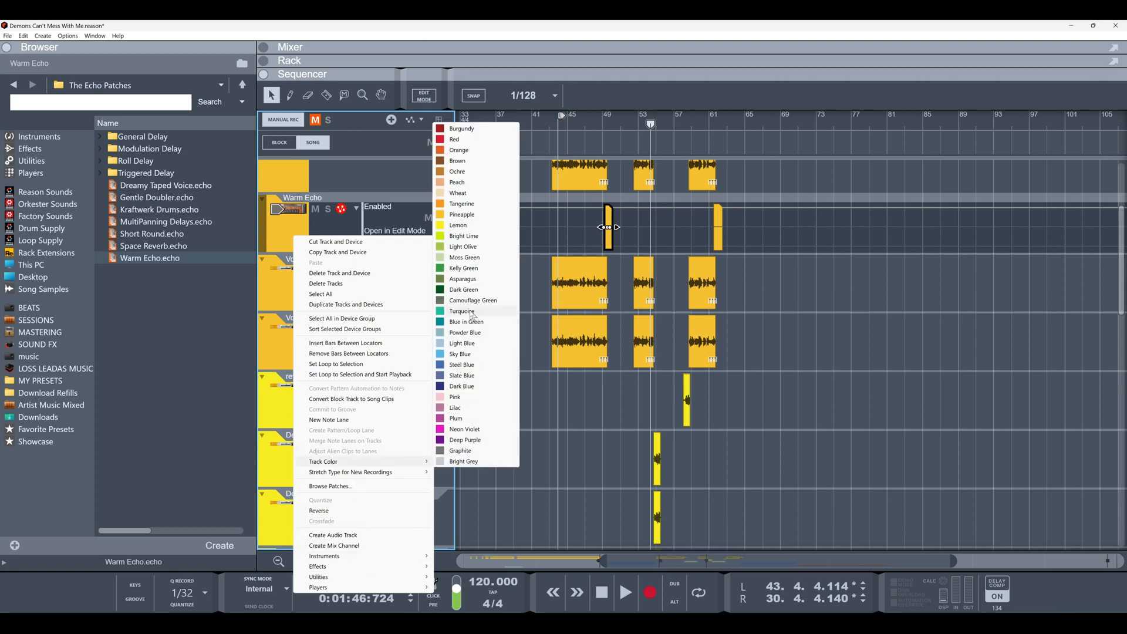
left_click(461, 227)
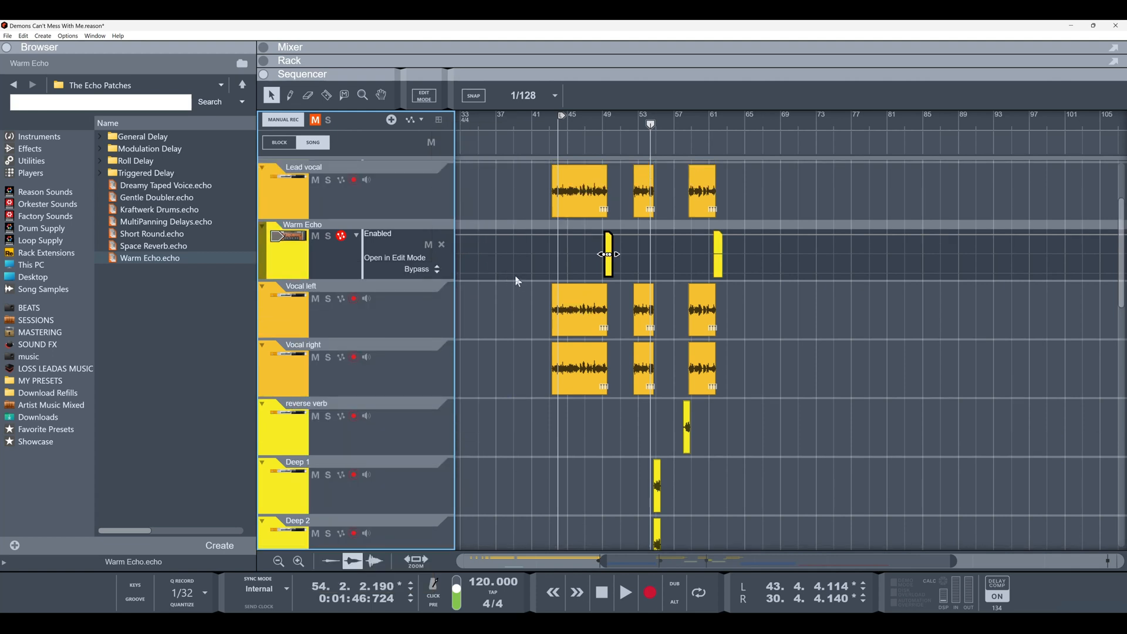
- Collapse the Warm Echo track below the lead vocal
scroll(515, 276, "up", 3)
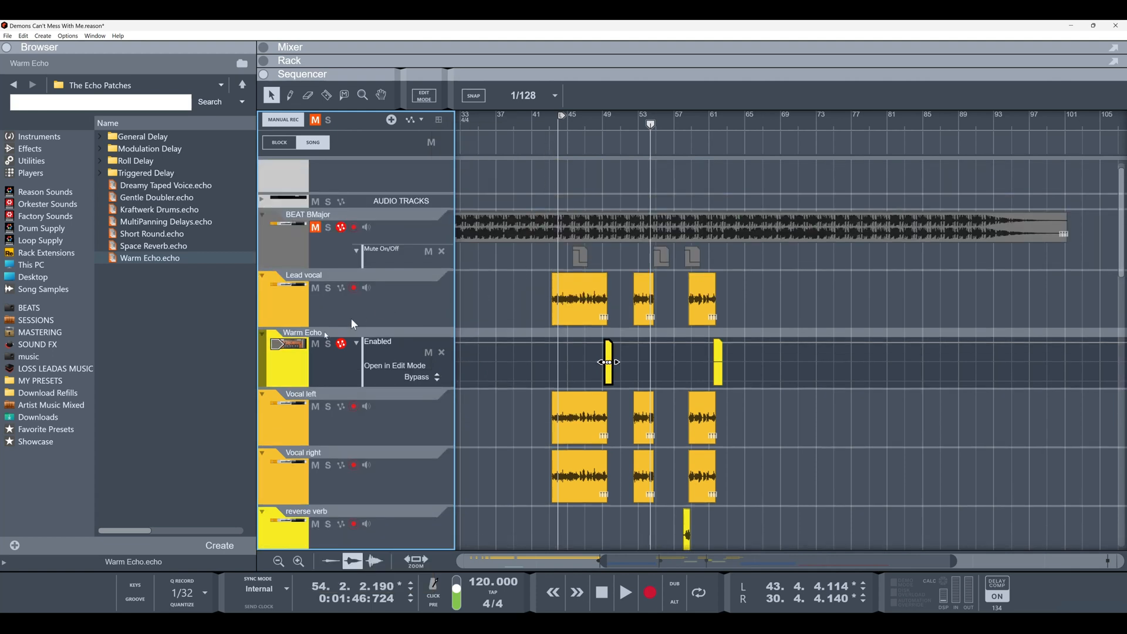
left_click(263, 334)
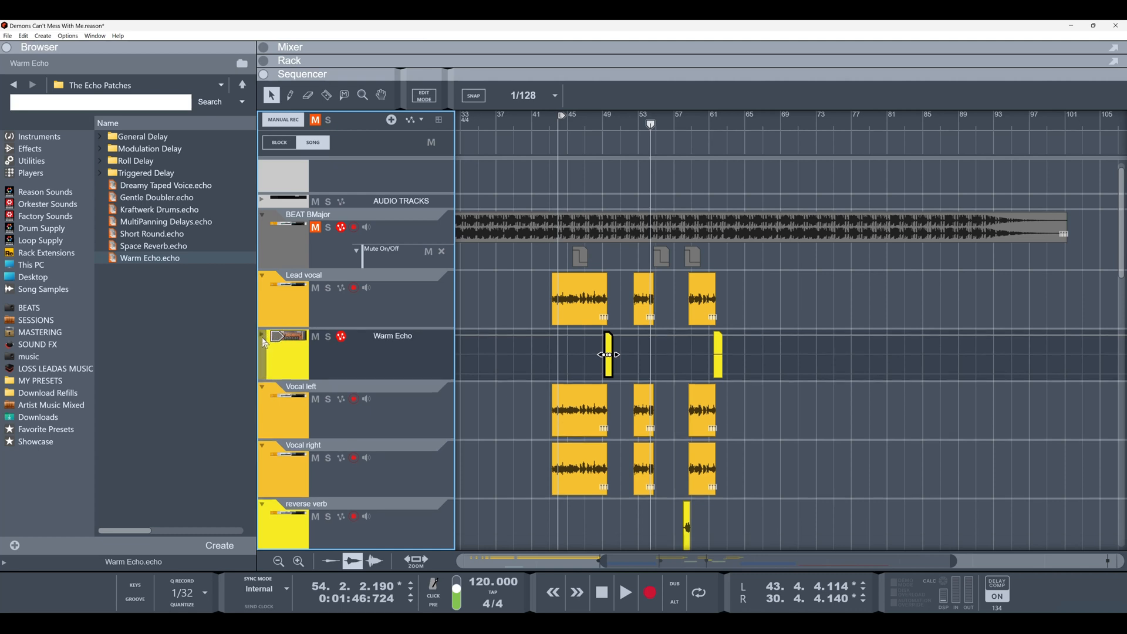
left_click(263, 336)
left_click(263, 334)
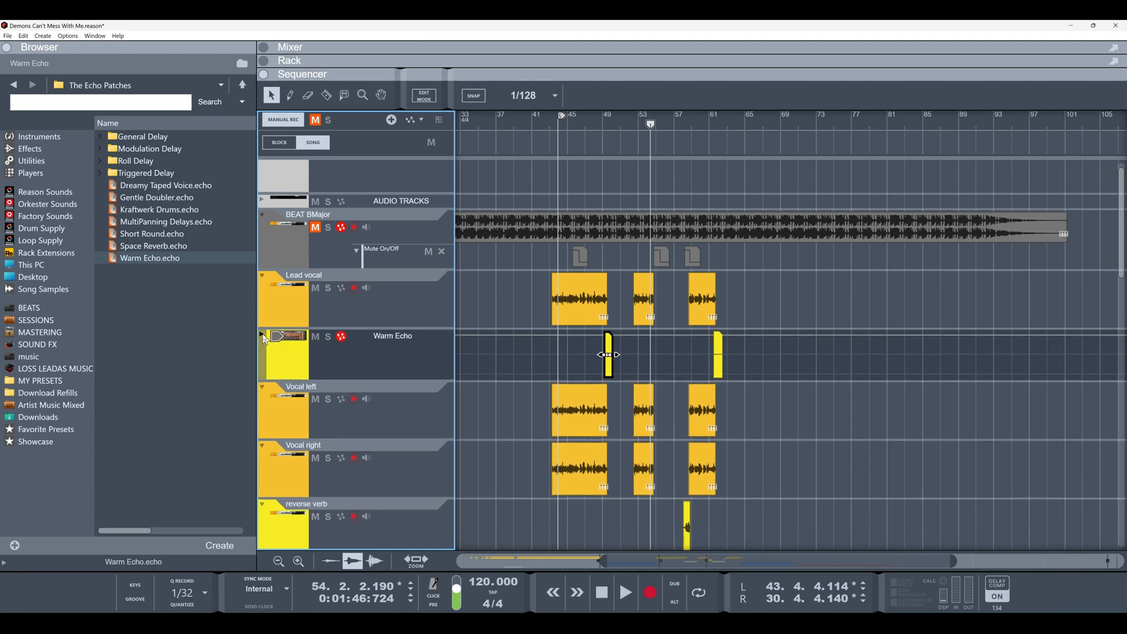